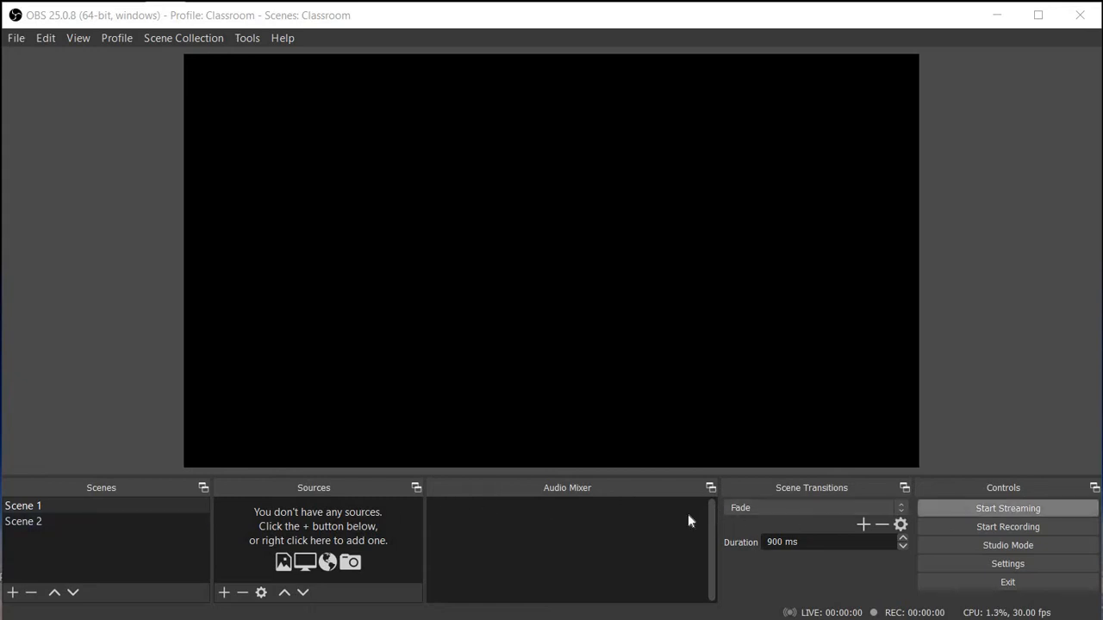
pyautogui.click(18, 40)
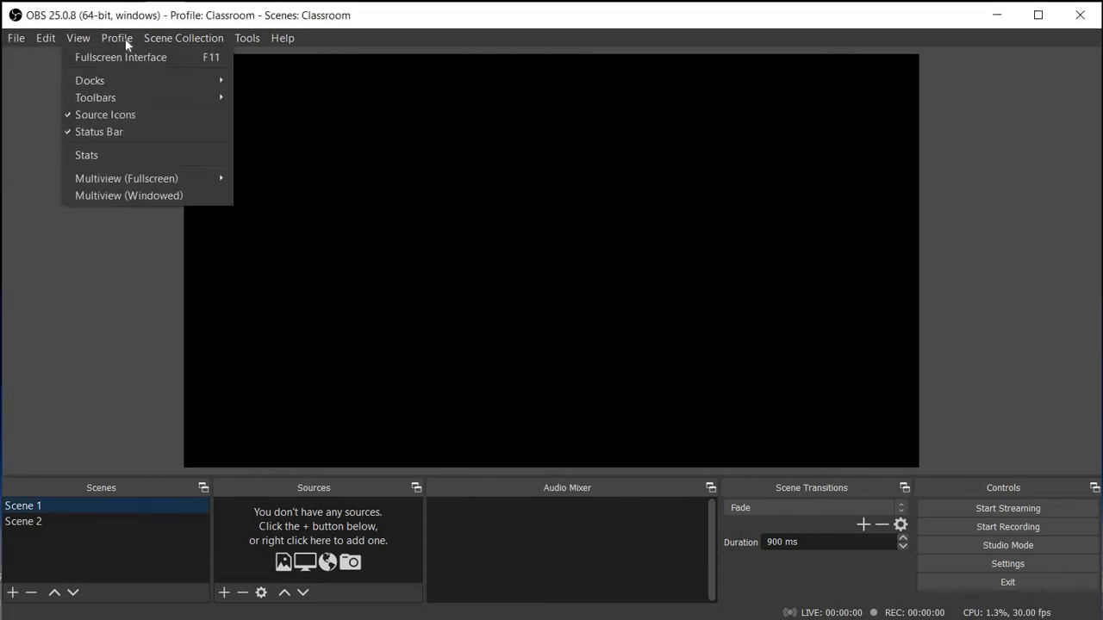
pyautogui.moveTo(140, 43)
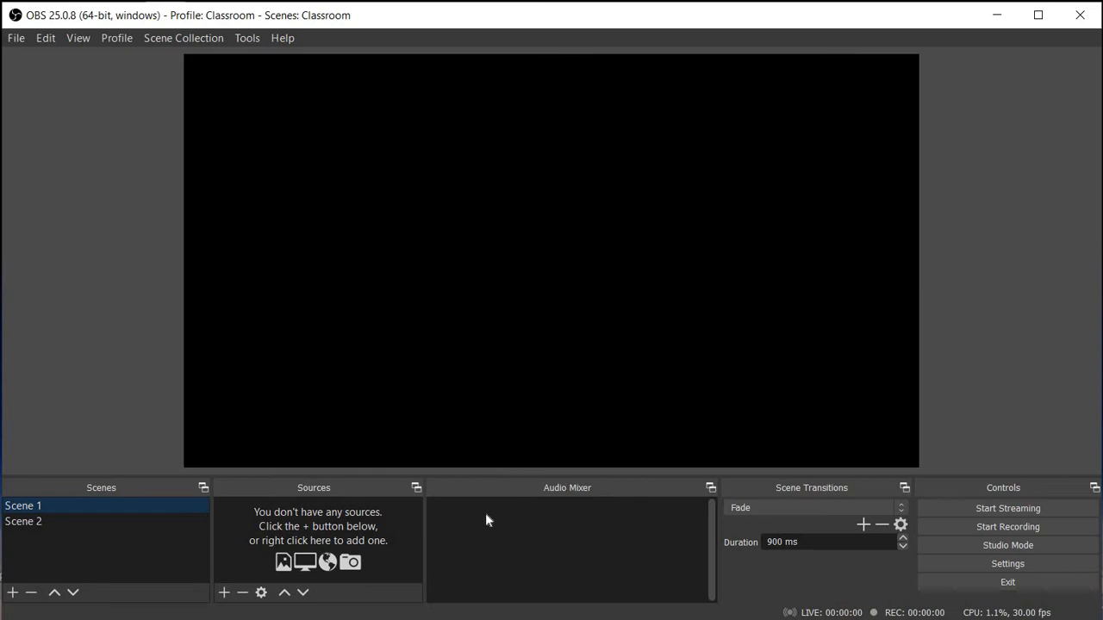
# Step: Compare the finished Scene 2 layout with the empty Scene 1, ending on Scene 1
pyautogui.click(71, 523)
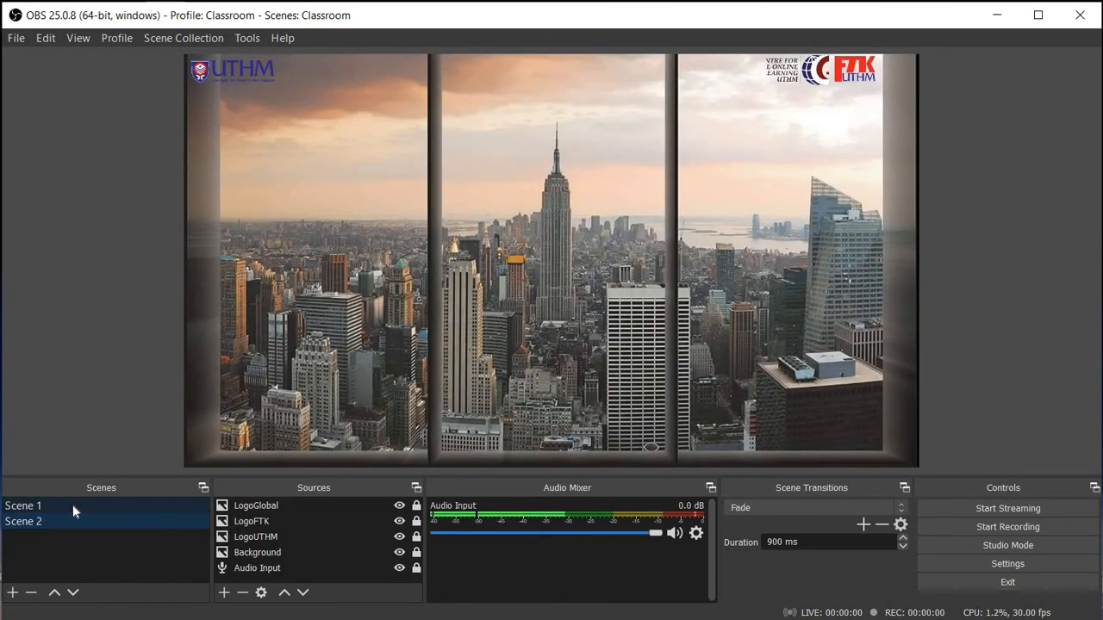
pyautogui.click(72, 508)
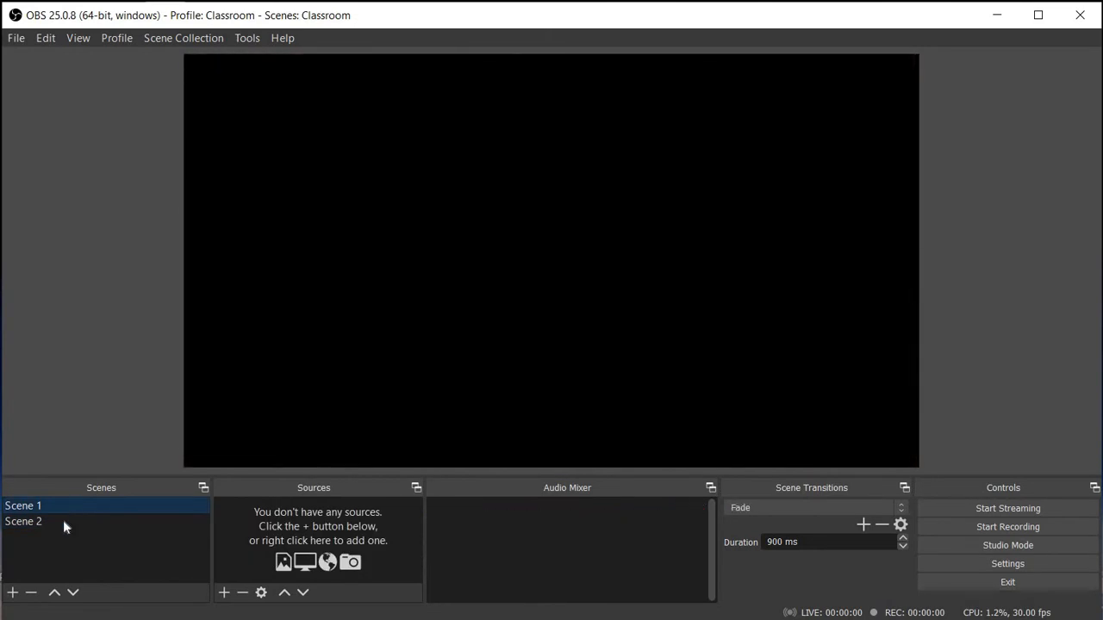
pyautogui.click(64, 522)
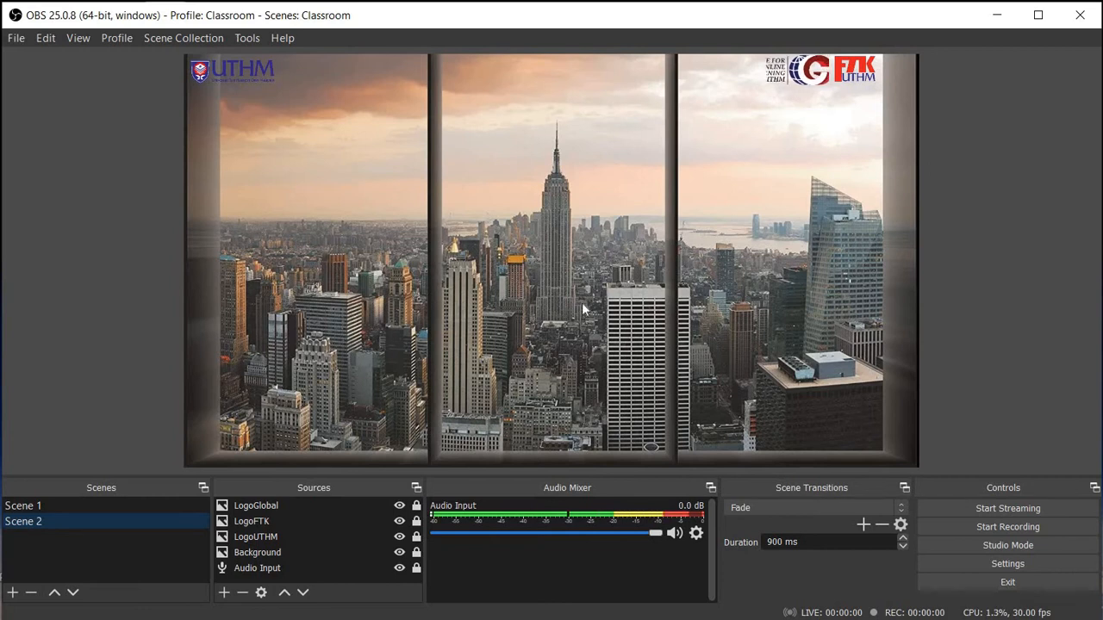
pyautogui.click(40, 509)
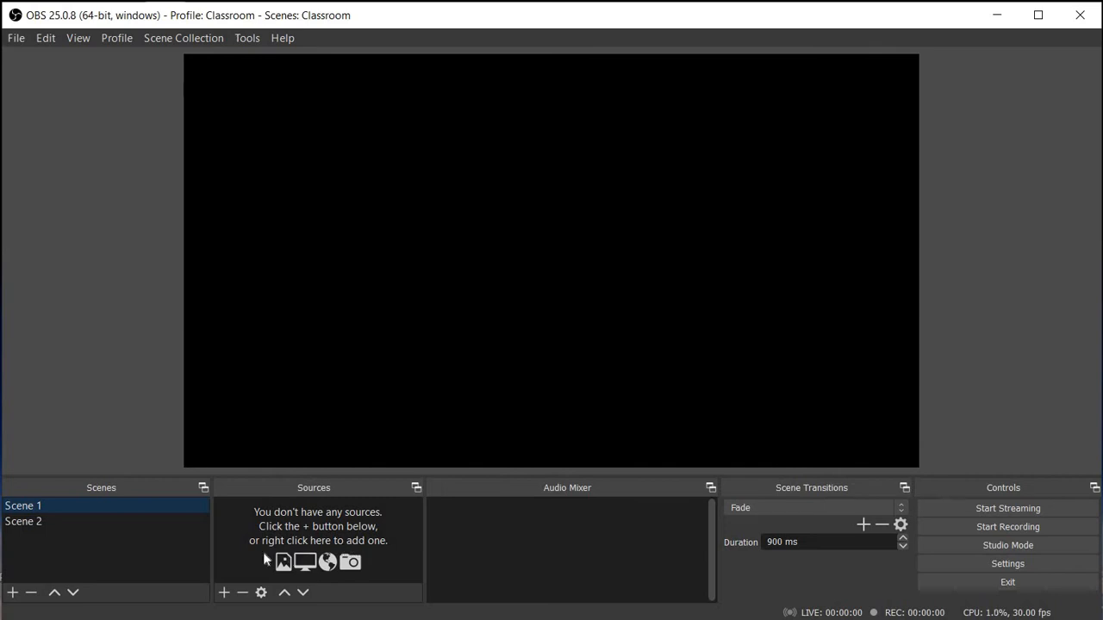
# Step: Add a new Audio Input Capture source named "Audio Input" to Scene 1, using the Default device
pyautogui.click(224, 593)
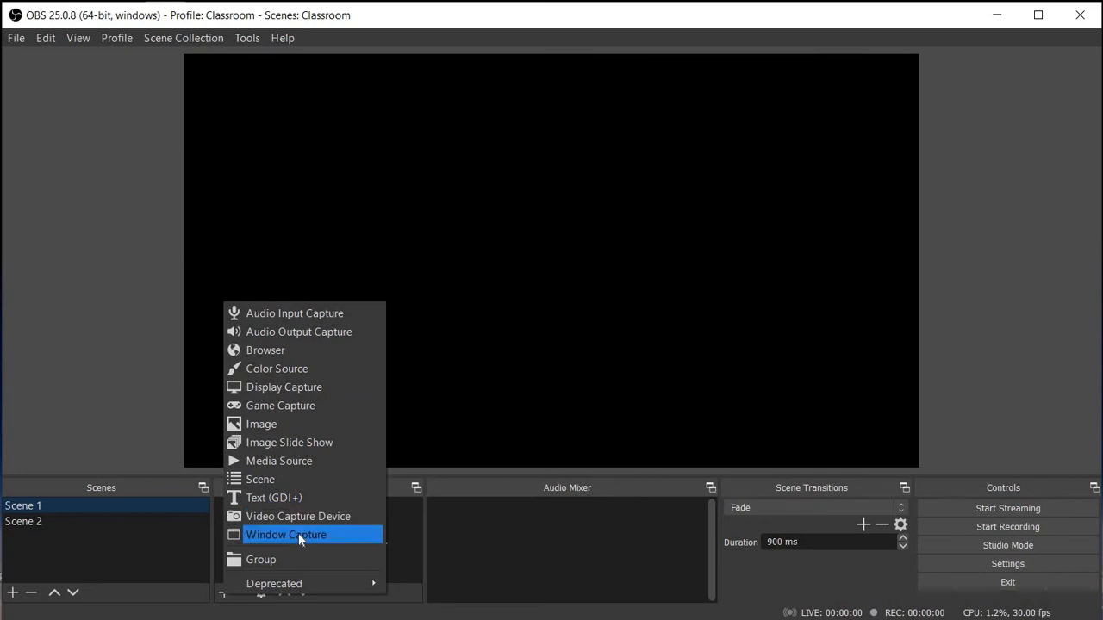
pyautogui.click(288, 315)
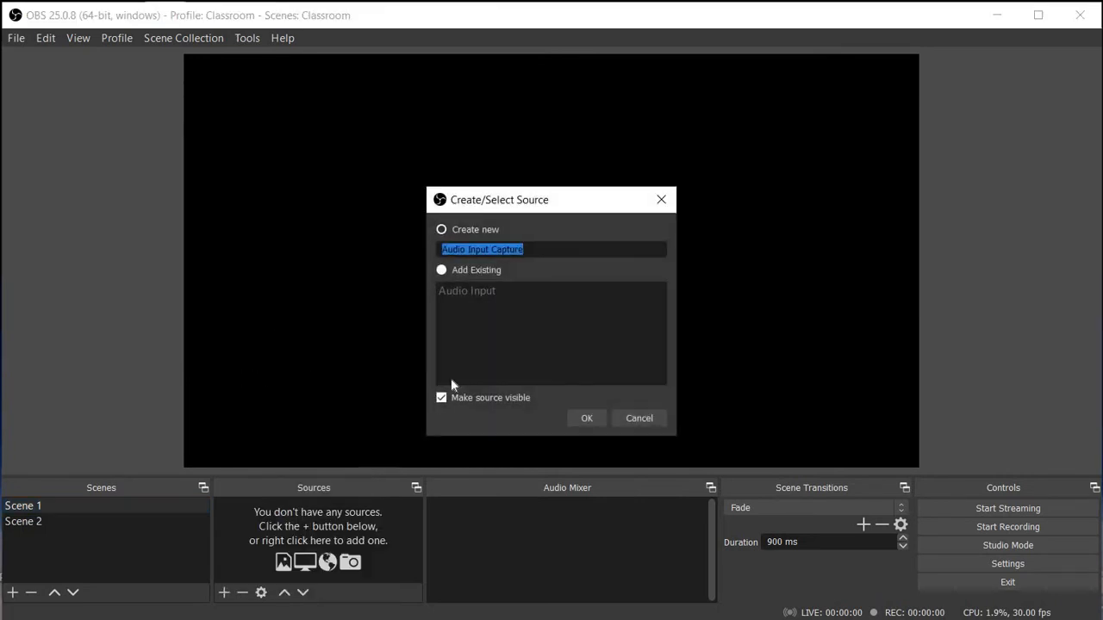
pyautogui.click(544, 249)
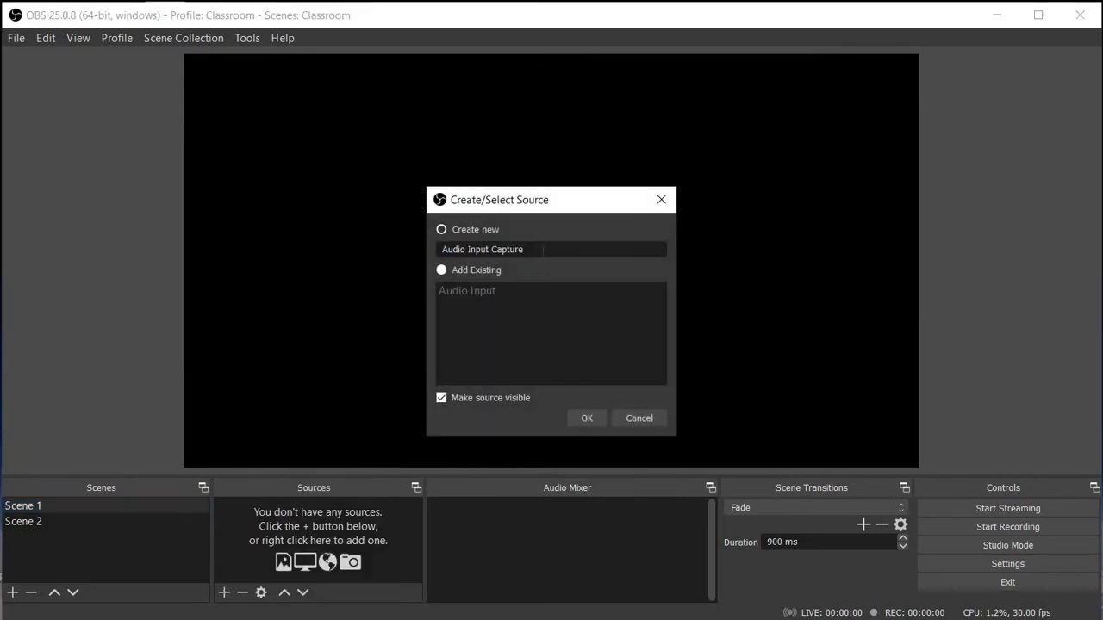
pyautogui.press('BackSpace')
pyautogui.press('BackSpace')
pyautogui.press('BackSpace')
pyautogui.press('BackSpace')
pyautogui.press('BackSpace')
pyautogui.press('BackSpace')
pyautogui.press('BackSpace')
pyautogui.click(583, 417)
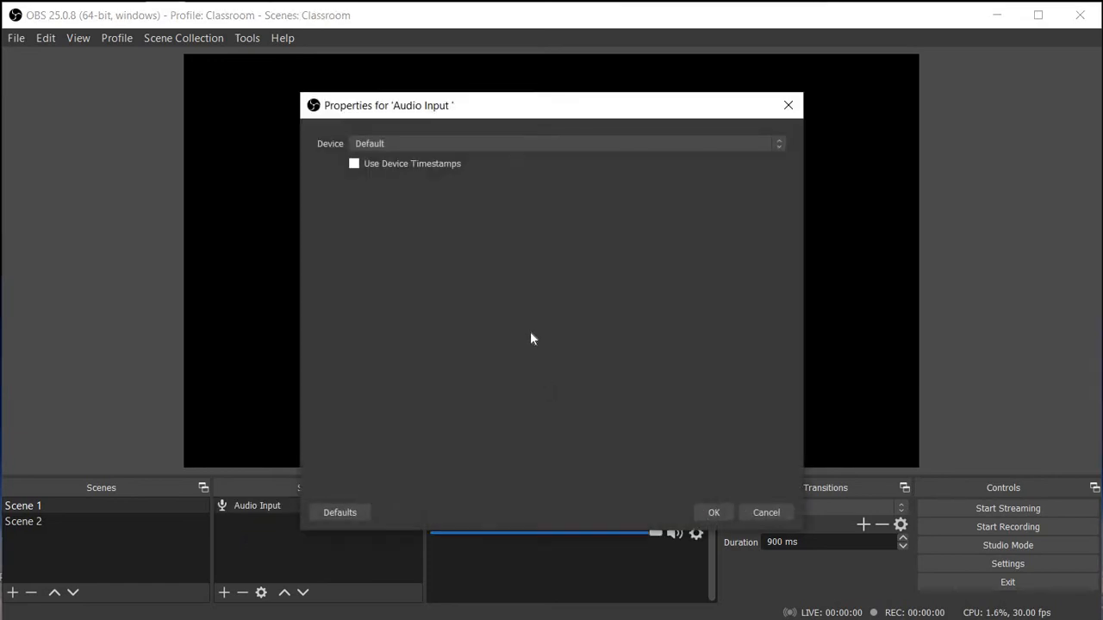
pyautogui.click(713, 514)
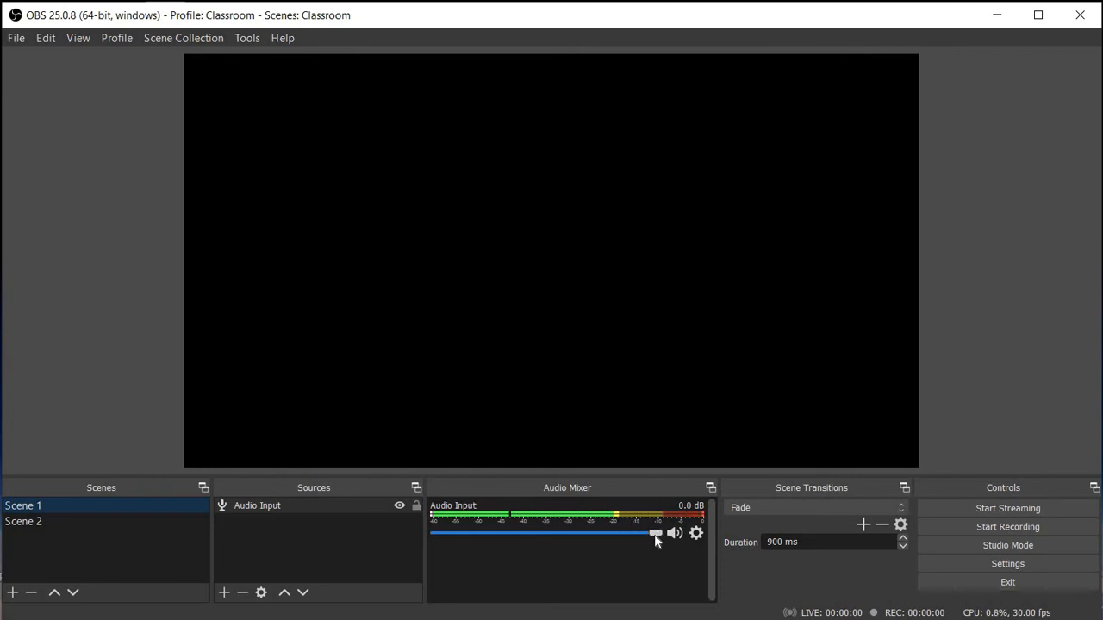
# Step: Lower the Audio Input volume in the mixer to about -5.7 dB
pyautogui.moveTo(641, 536); pyautogui.dragTo(592, 536)
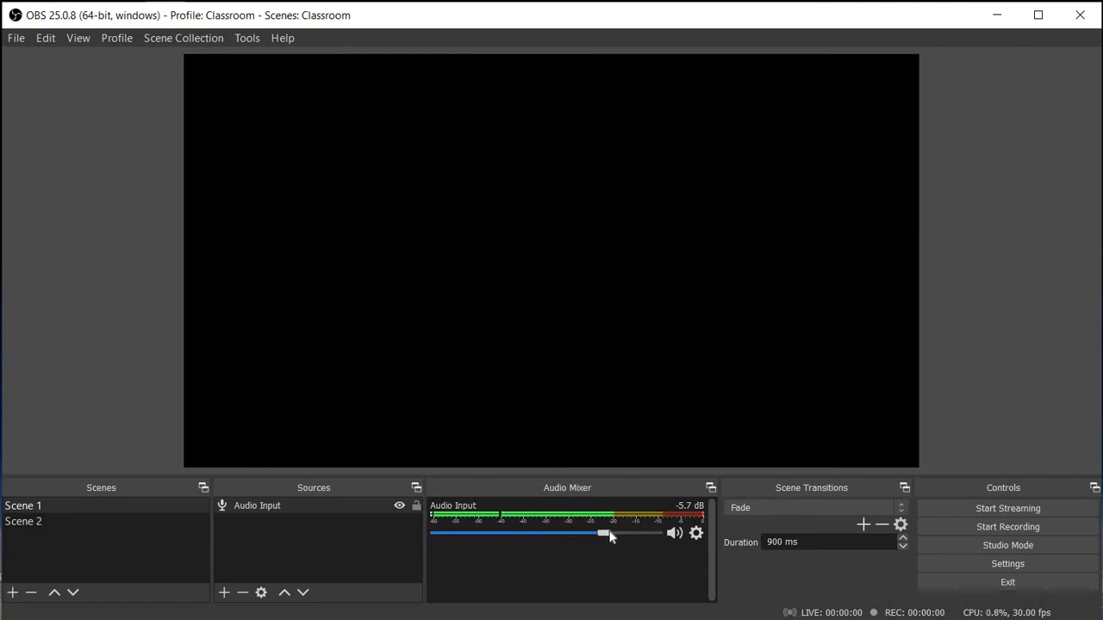
pyautogui.click(639, 536)
pyautogui.moveTo(656, 533); pyautogui.dragTo(611, 533)
pyautogui.moveTo(598, 532); pyautogui.dragTo(605, 534)
# Step: Create a new Image source named "background" in Scene 1
pyautogui.click(224, 594)
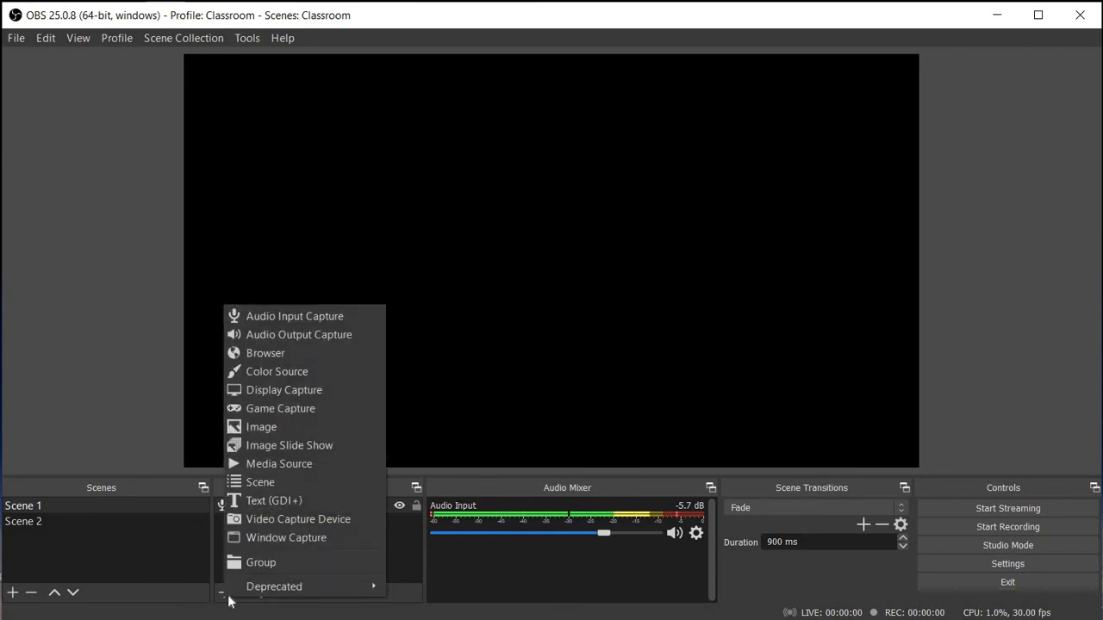
pyautogui.click(225, 596)
pyautogui.click(226, 597)
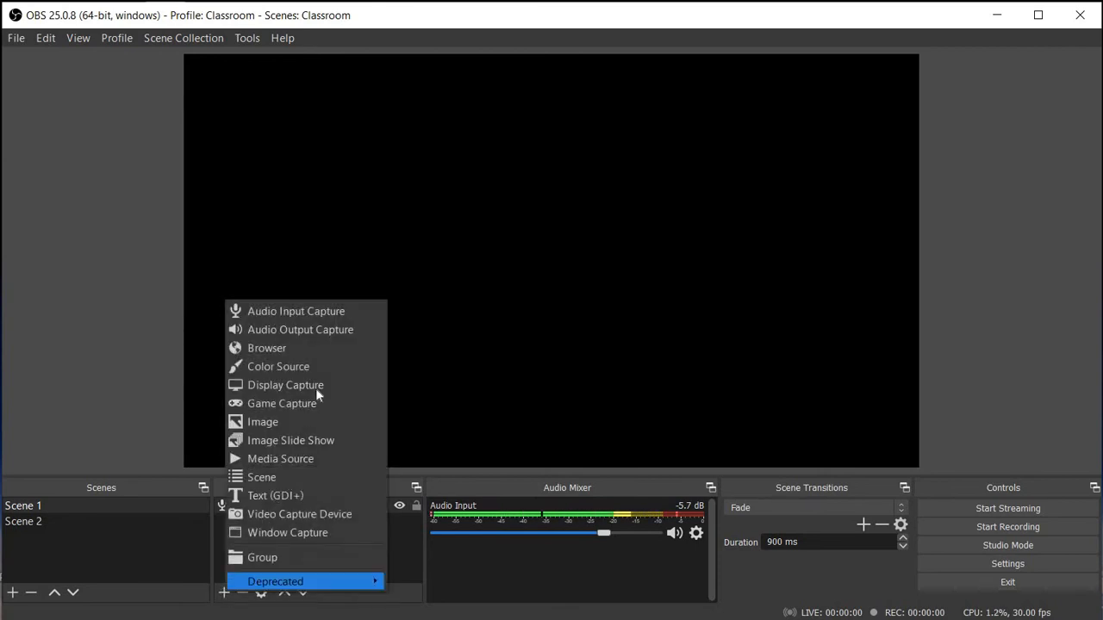
pyautogui.click(278, 422)
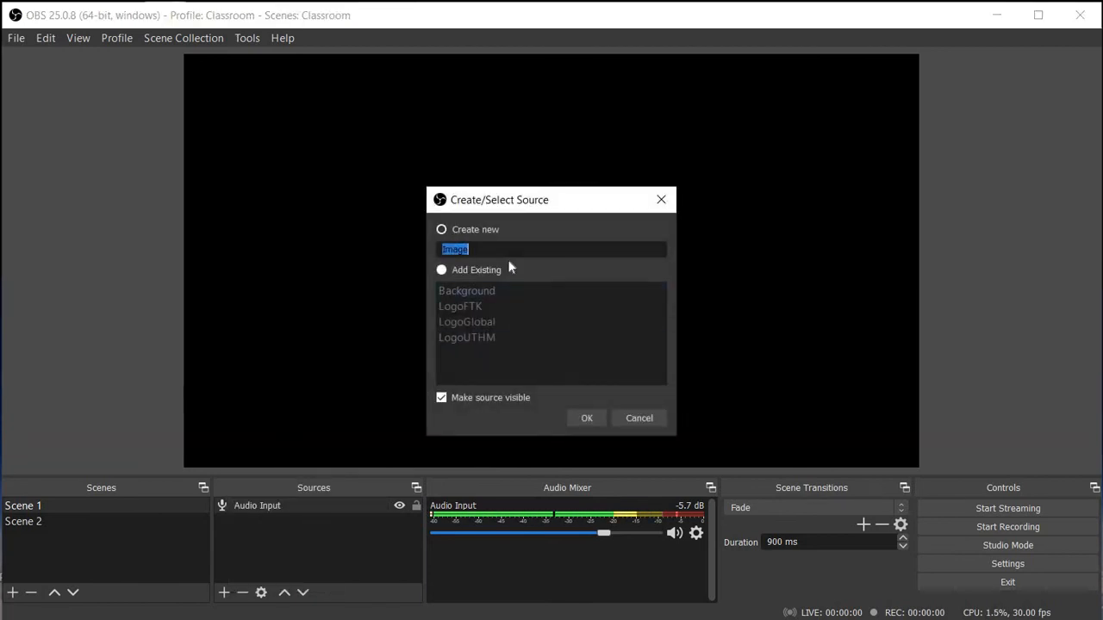
pyautogui.write('LogoUthm')
pyautogui.press('BackSpace')
pyautogui.press('BackSpace')
pyautogui.press('BackSpace')
pyautogui.press('BackSpace')
pyautogui.press('BackSpace')
pyautogui.press('BackSpace')
pyautogui.press('BackSpace')
pyautogui.write('backgroun')
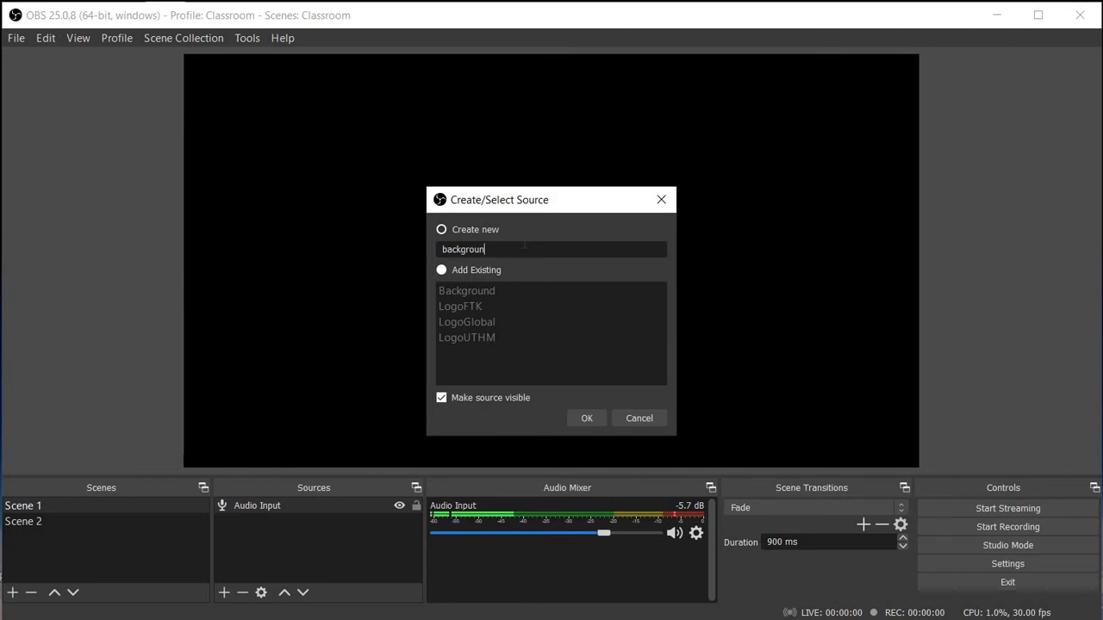
pyautogui.write('d')
pyautogui.click(586, 422)
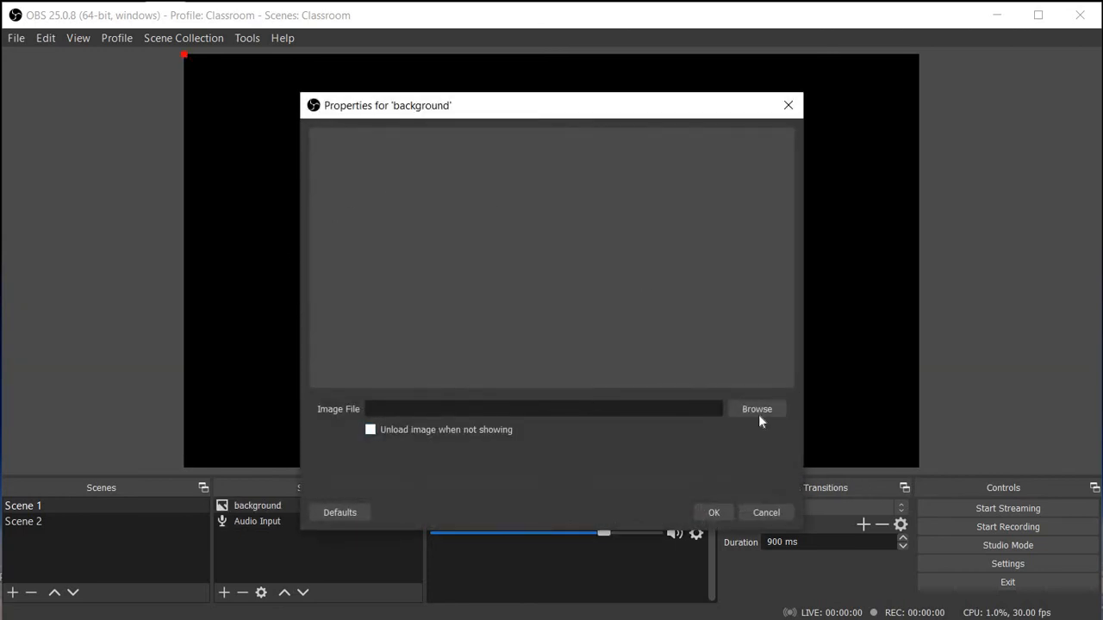
# Step: Load 2568560.jpg from the Pictures > Wallpaper folder as the background source's image file
pyautogui.click(758, 415)
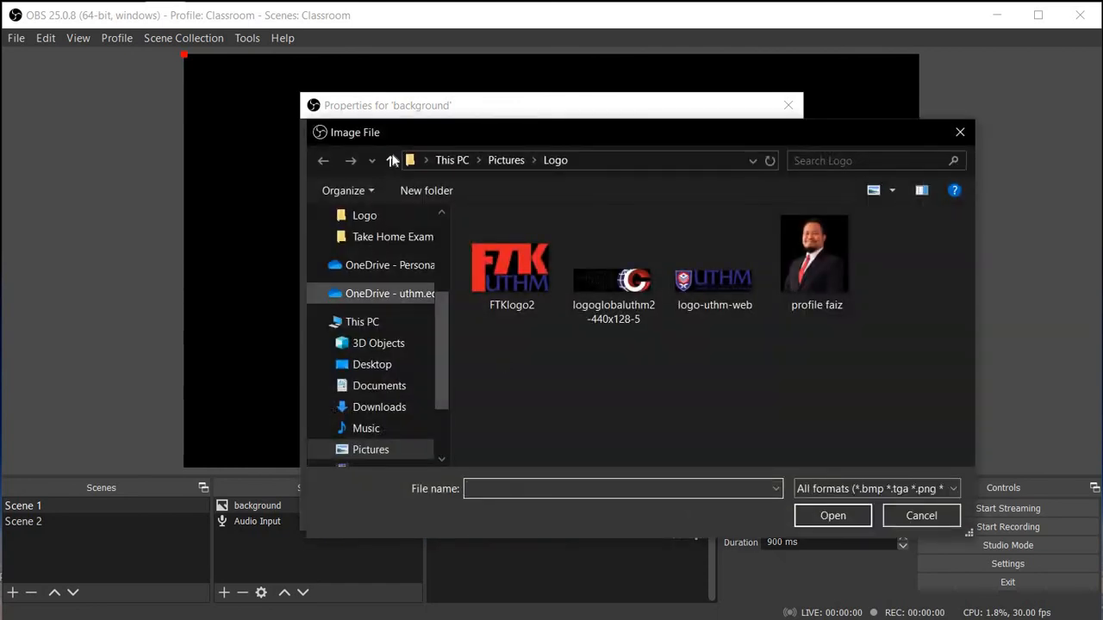
pyautogui.click(392, 162)
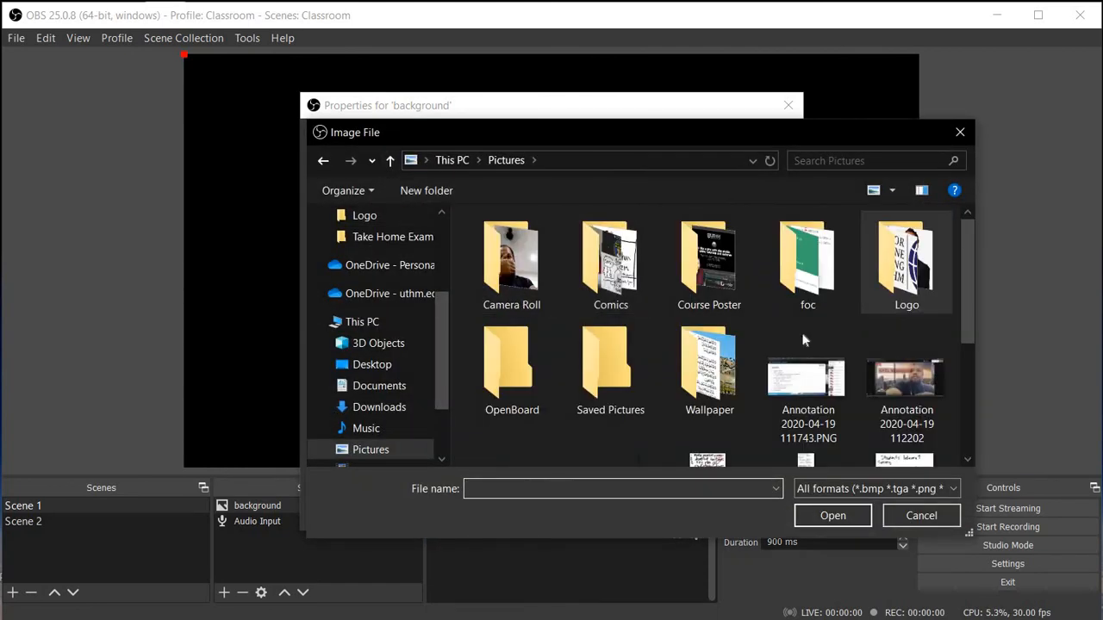
pyautogui.doubleClick(710, 369)
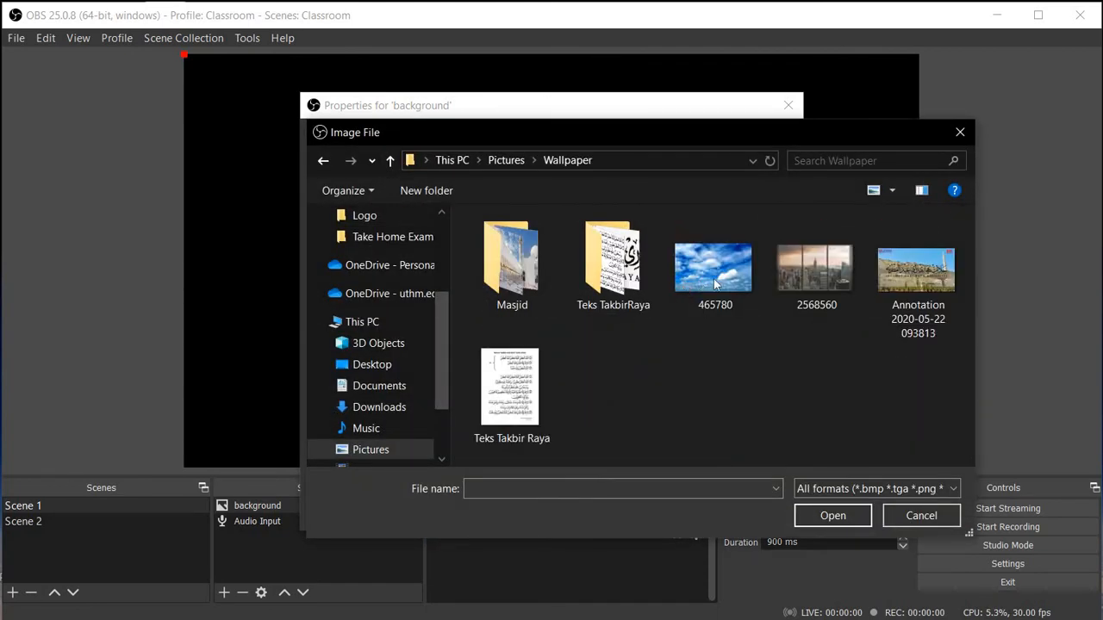
pyautogui.click(841, 297)
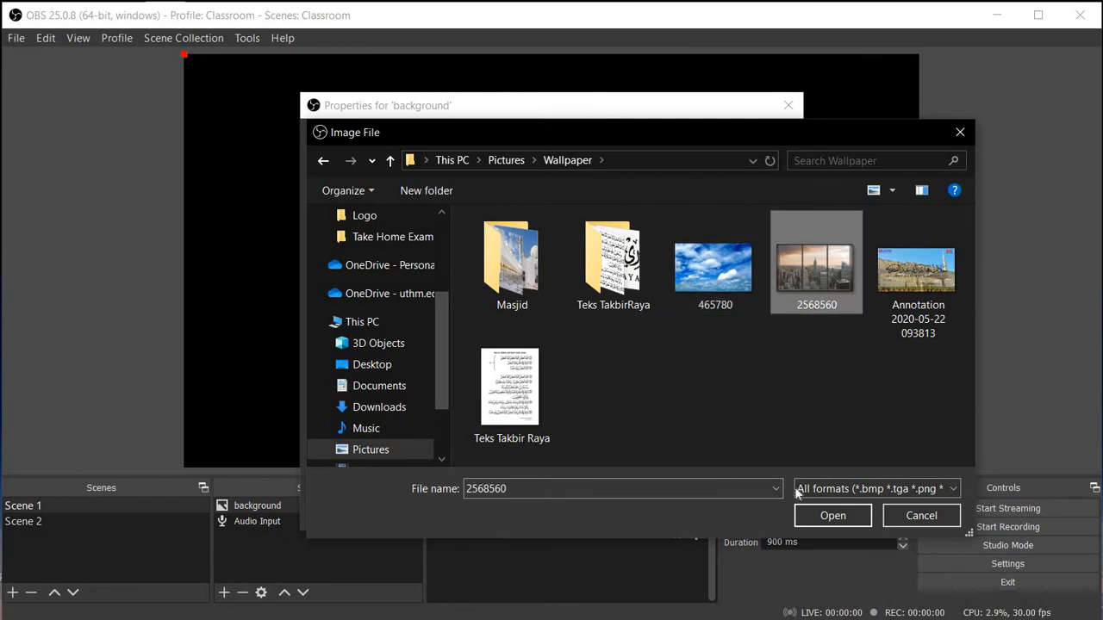
pyautogui.click(832, 516)
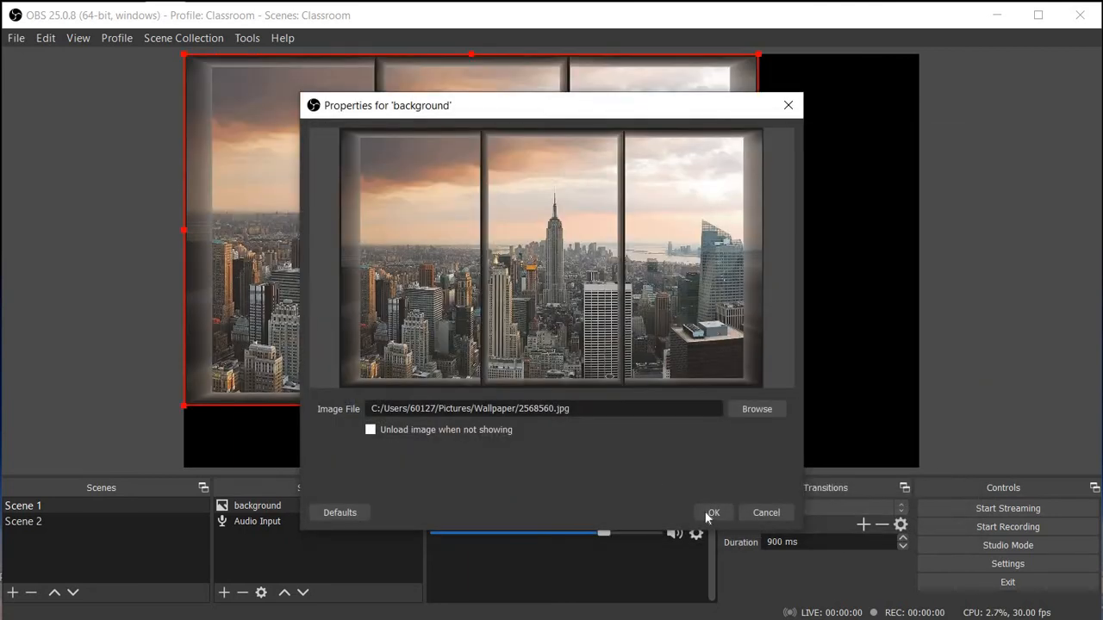
pyautogui.click(706, 513)
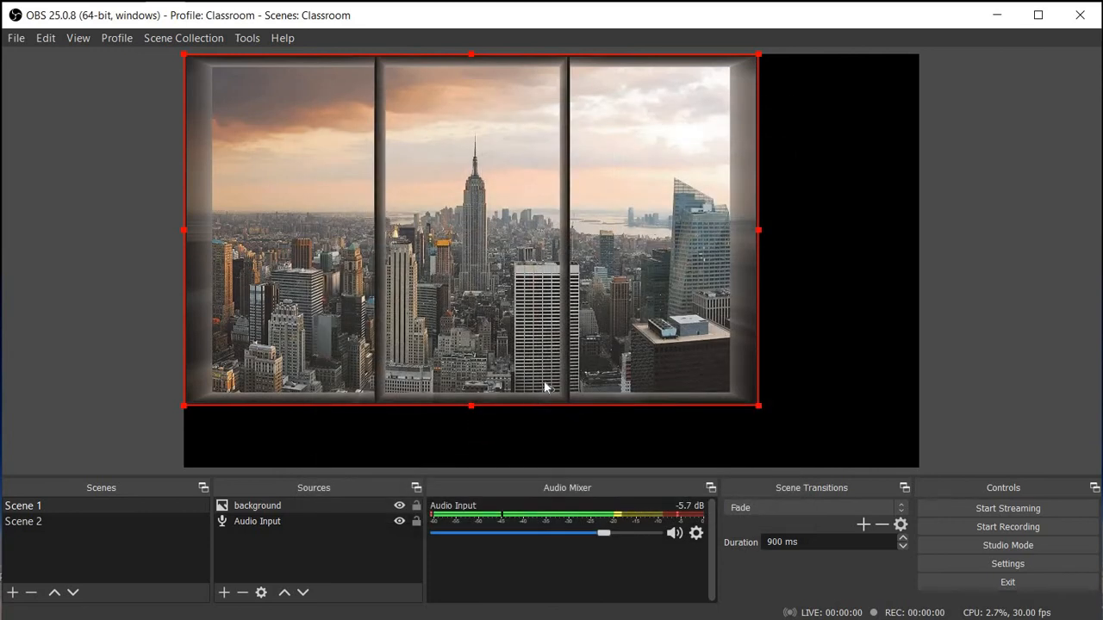
# Step: Enlarge and reposition the background image so it fills the whole canvas
pyautogui.moveTo(488, 329); pyautogui.dragTo(425, 277)
pyautogui.moveTo(761, 414); pyautogui.dragTo(832, 470)
pyautogui.moveTo(678, 403); pyautogui.dragTo(645, 398)
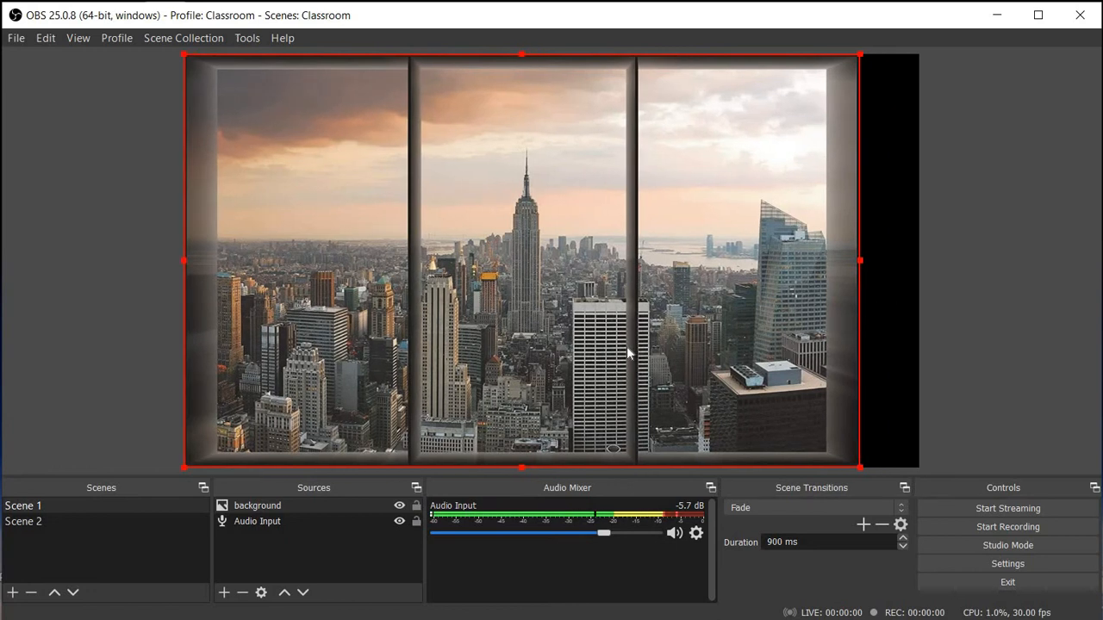
pyautogui.moveTo(620, 341); pyautogui.dragTo(619, 288)
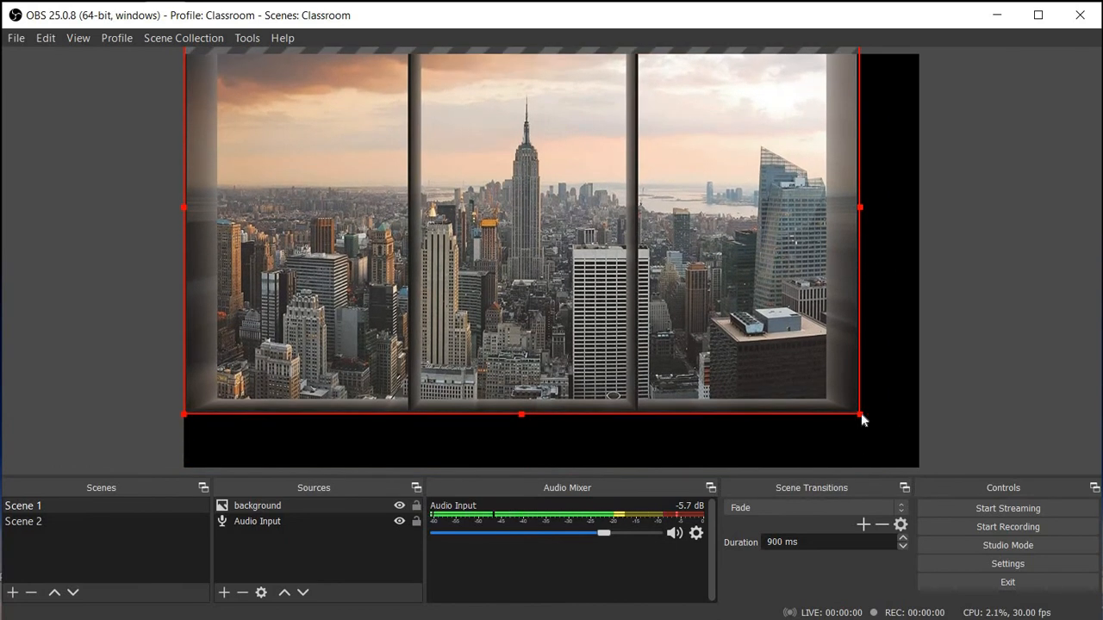
pyautogui.moveTo(860, 415); pyautogui.dragTo(903, 442)
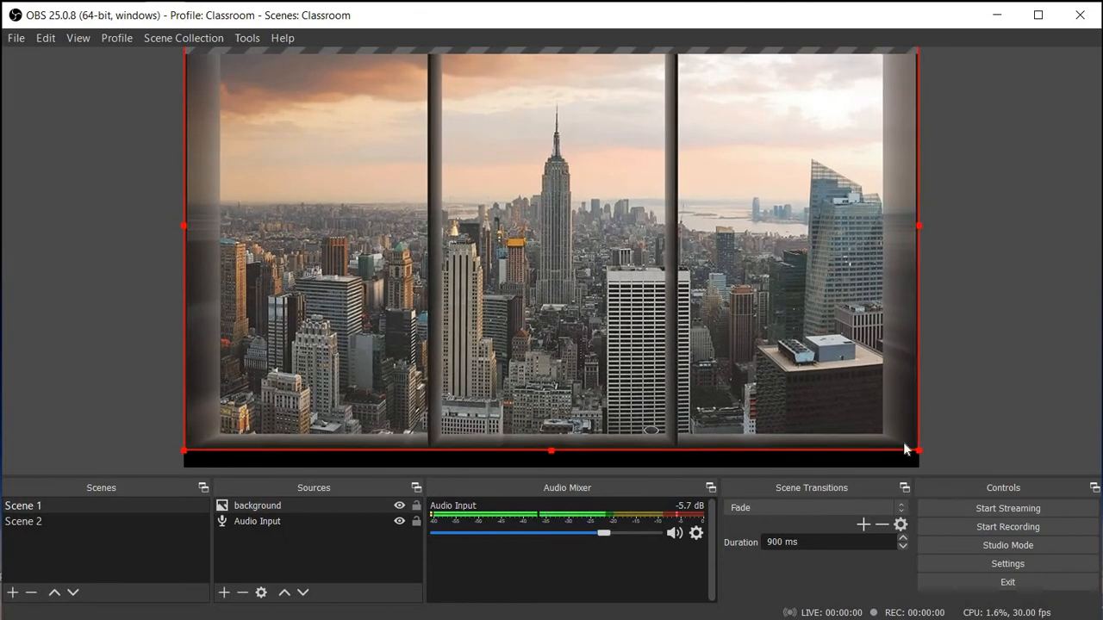
pyautogui.moveTo(719, 349); pyautogui.dragTo(716, 362)
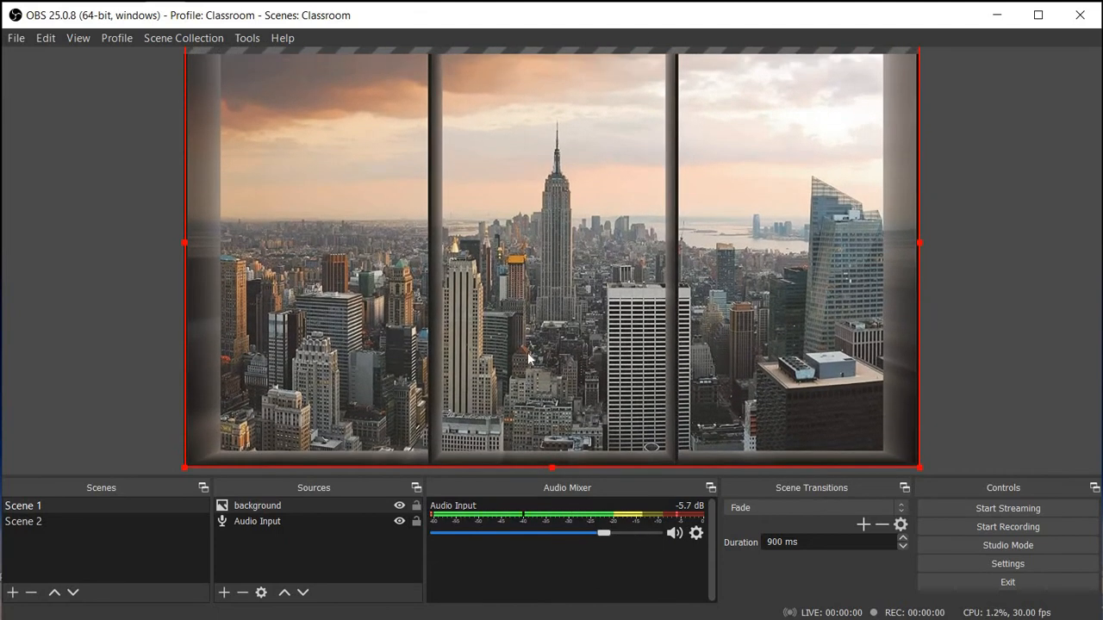
# Step: Lock the background and Audio Input sources in Scene 1
pyautogui.click(113, 269)
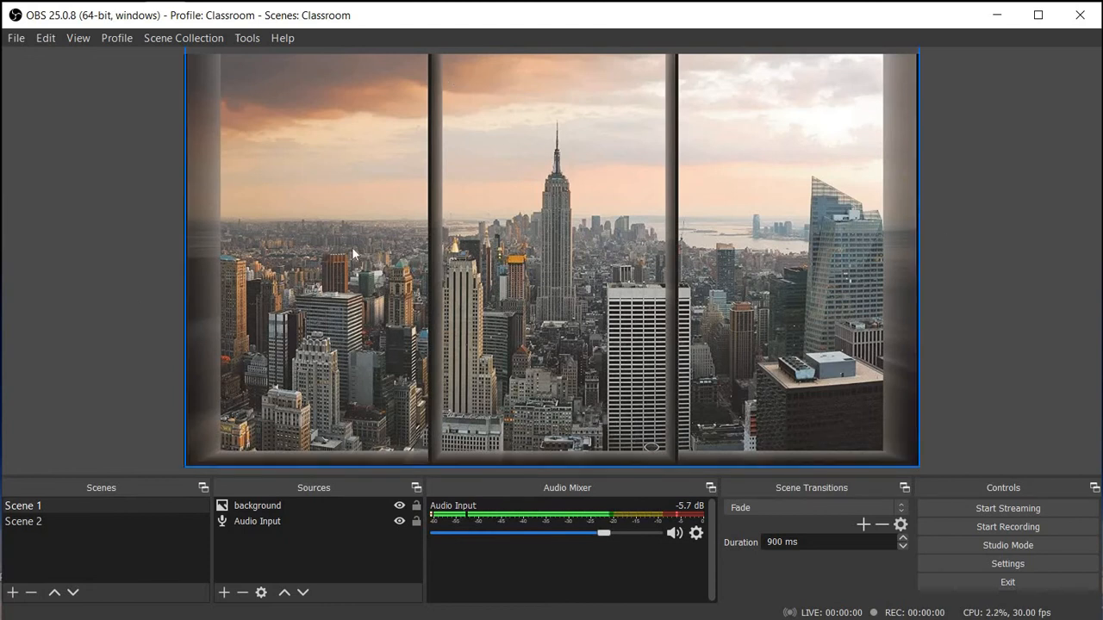
pyautogui.click(404, 521)
pyautogui.click(417, 506)
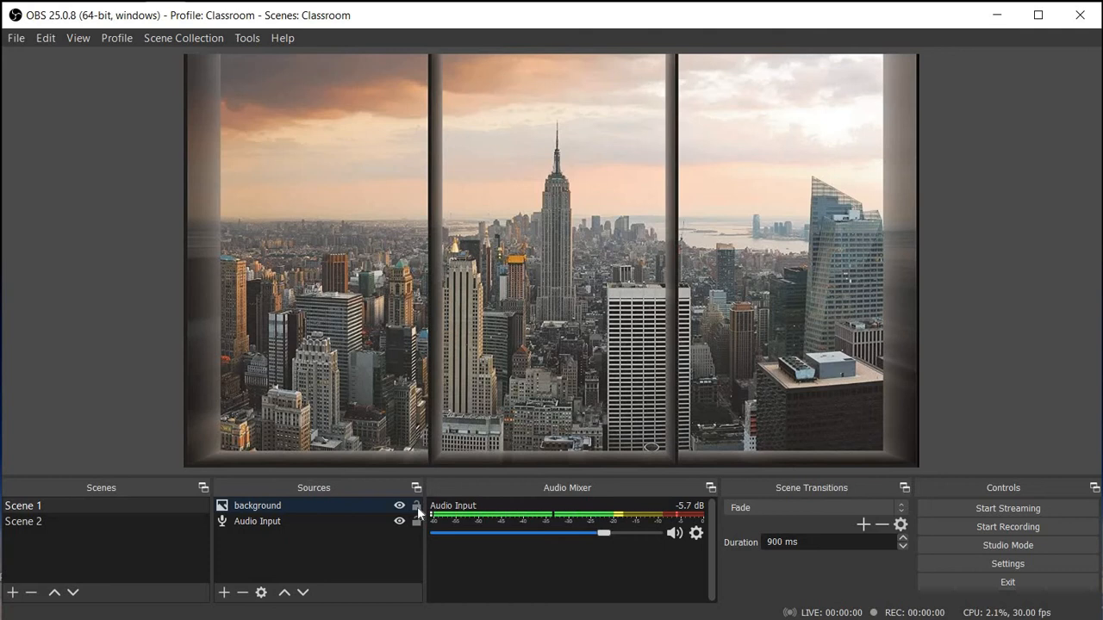
pyautogui.click(417, 507)
pyautogui.click(417, 521)
# Step: Create a new Image source named "LogoUthm" in Scene 1
pyautogui.click(224, 593)
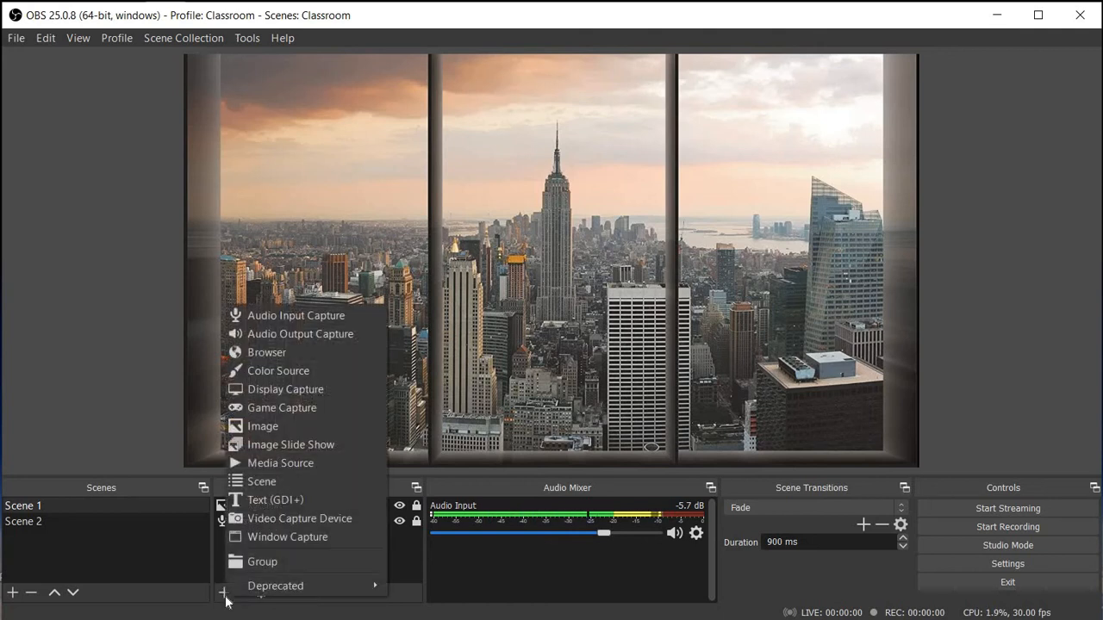
pyautogui.click(287, 427)
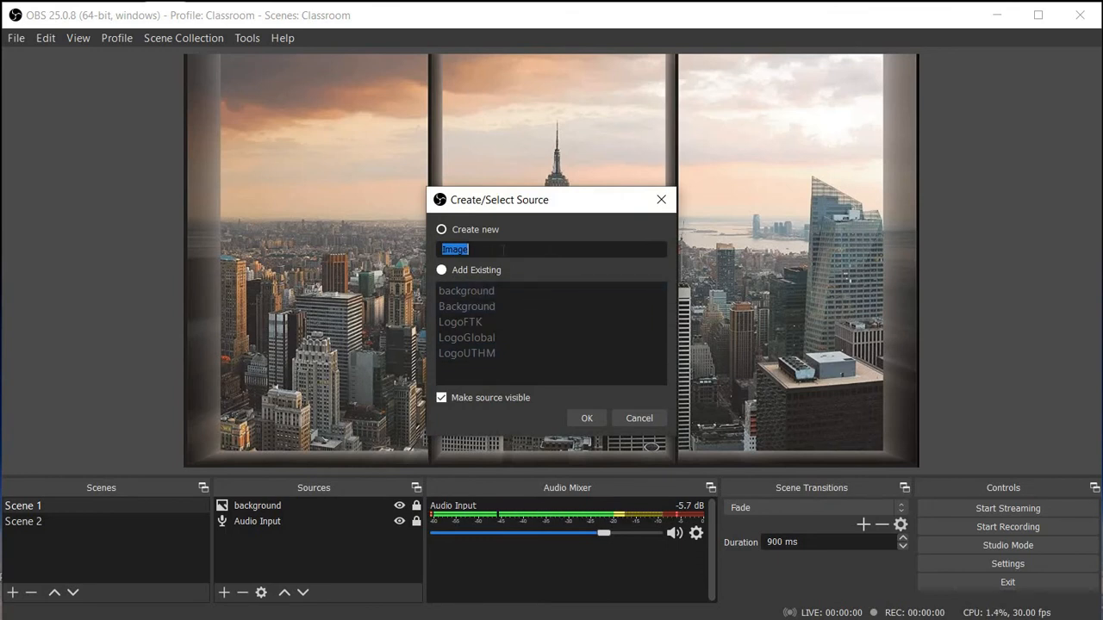
pyautogui.write('LogoUthm')
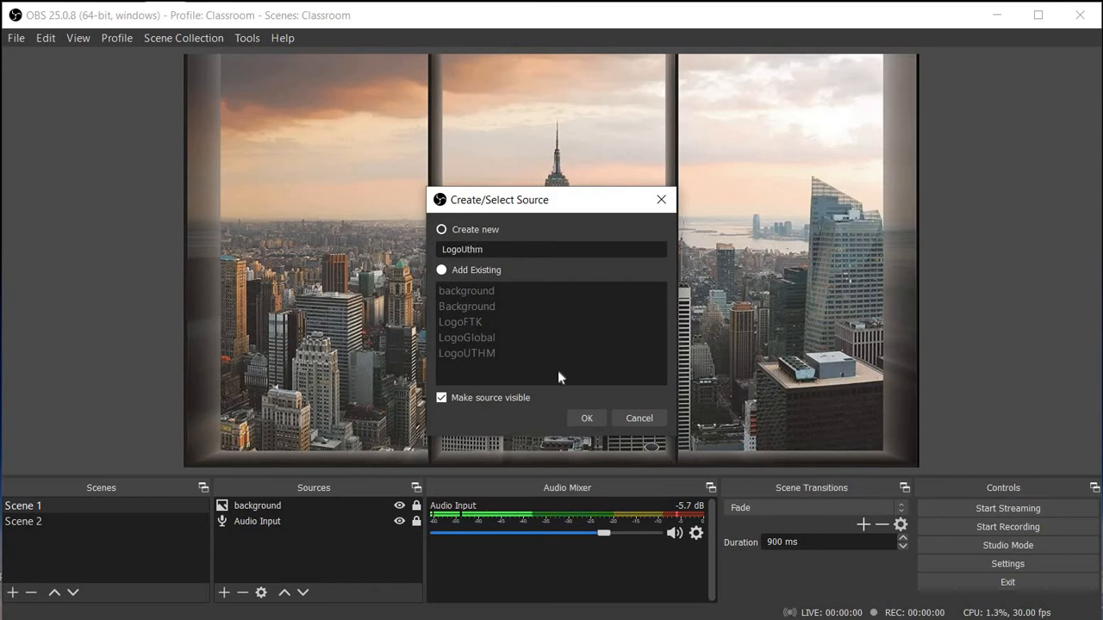
pyautogui.click(587, 418)
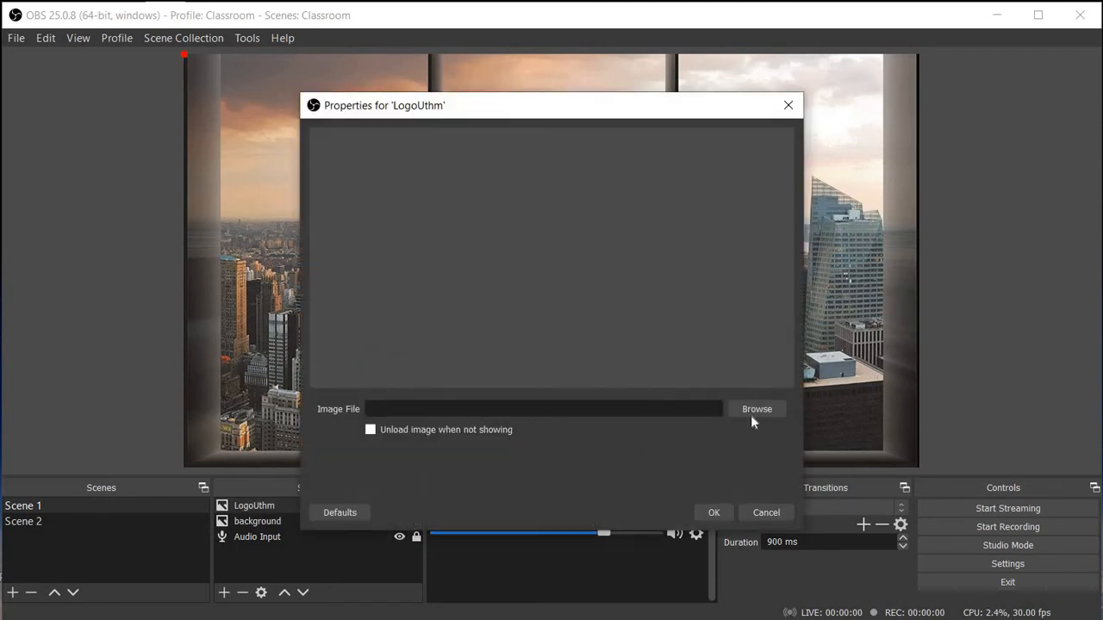
# Step: Load logo-uthm-web from the Pictures > Logo folder as the LogoUthm source's image file
pyautogui.click(750, 415)
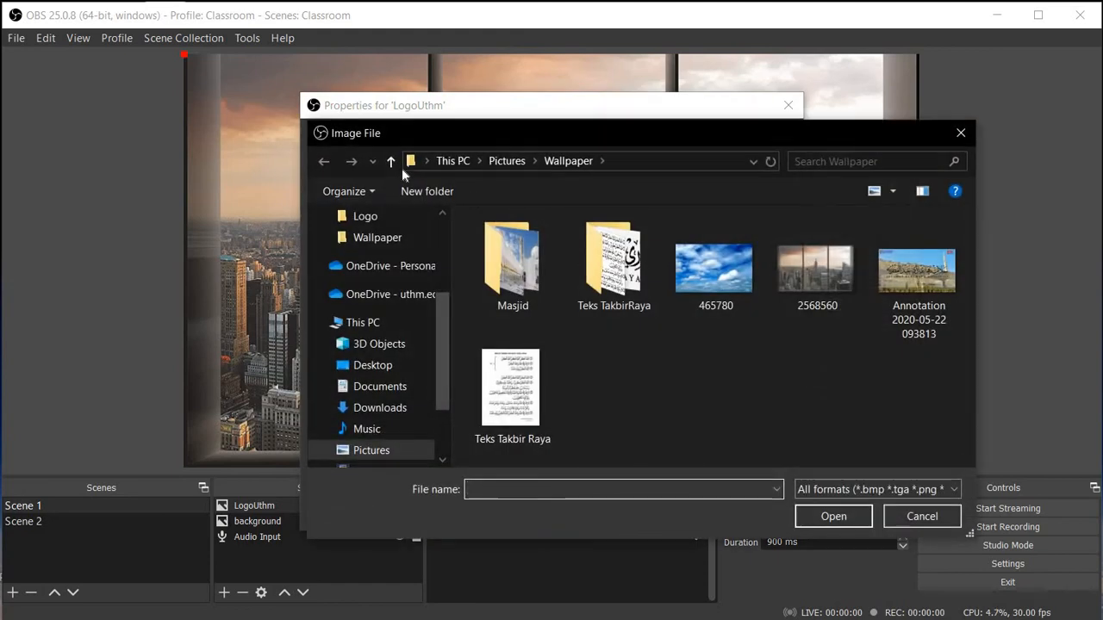
pyautogui.click(390, 161)
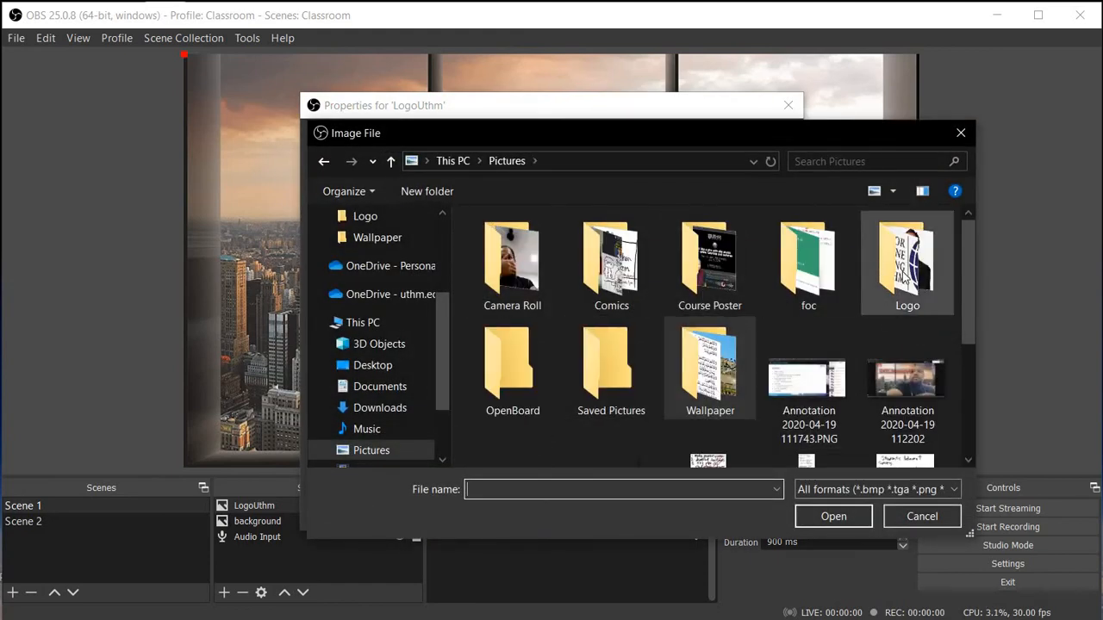
pyautogui.doubleClick(905, 277)
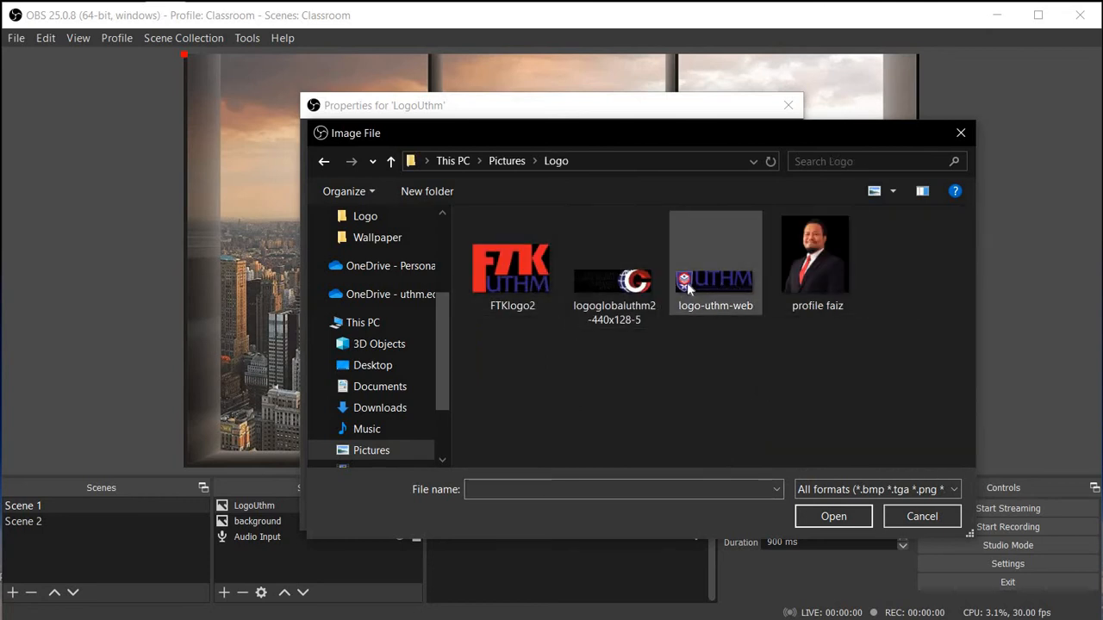
pyautogui.click(733, 286)
pyautogui.click(834, 519)
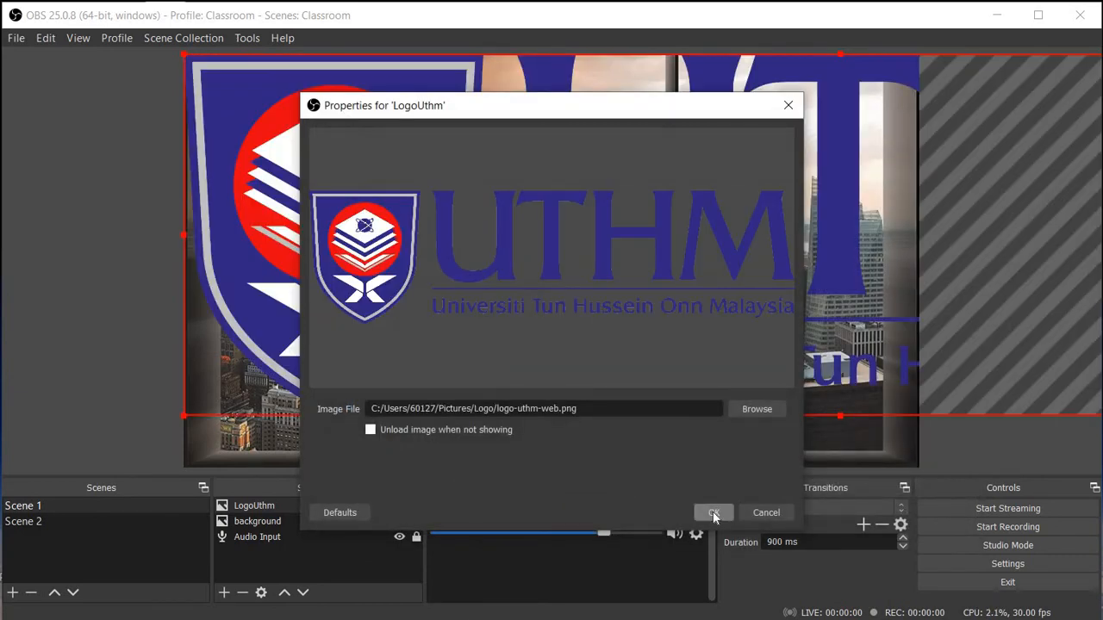
pyautogui.click(714, 514)
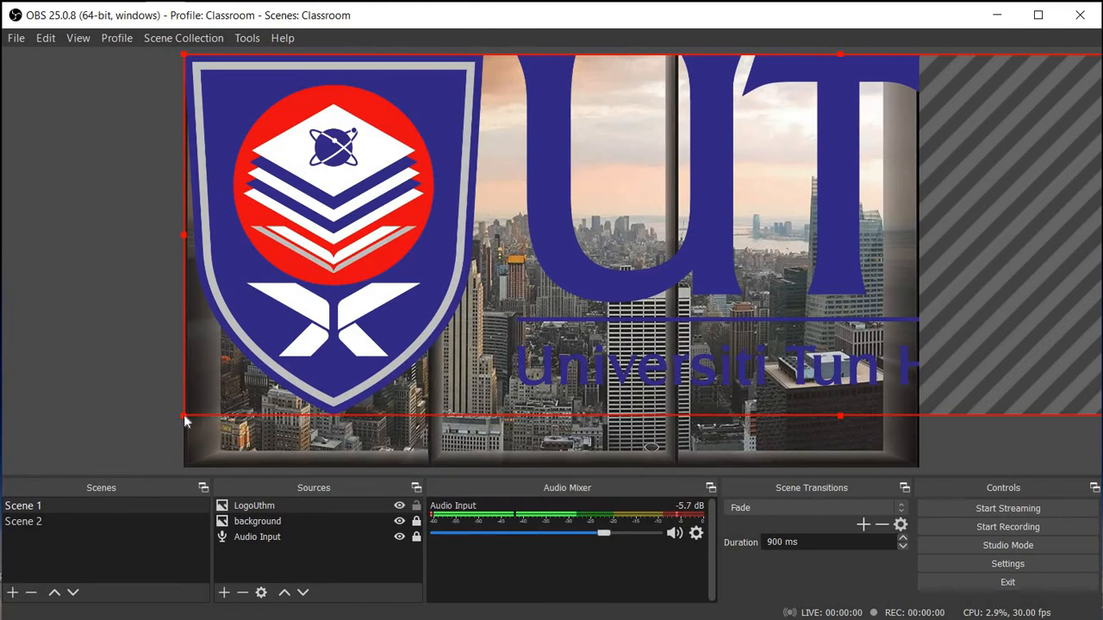
# Step: Shrink the UTHM logo to a small size and place it near the canvas's upper-left corner, inside the window frame
pyautogui.moveTo(184, 416); pyautogui.dragTo(655, 285)
pyautogui.moveTo(770, 212); pyautogui.dragTo(374, 243)
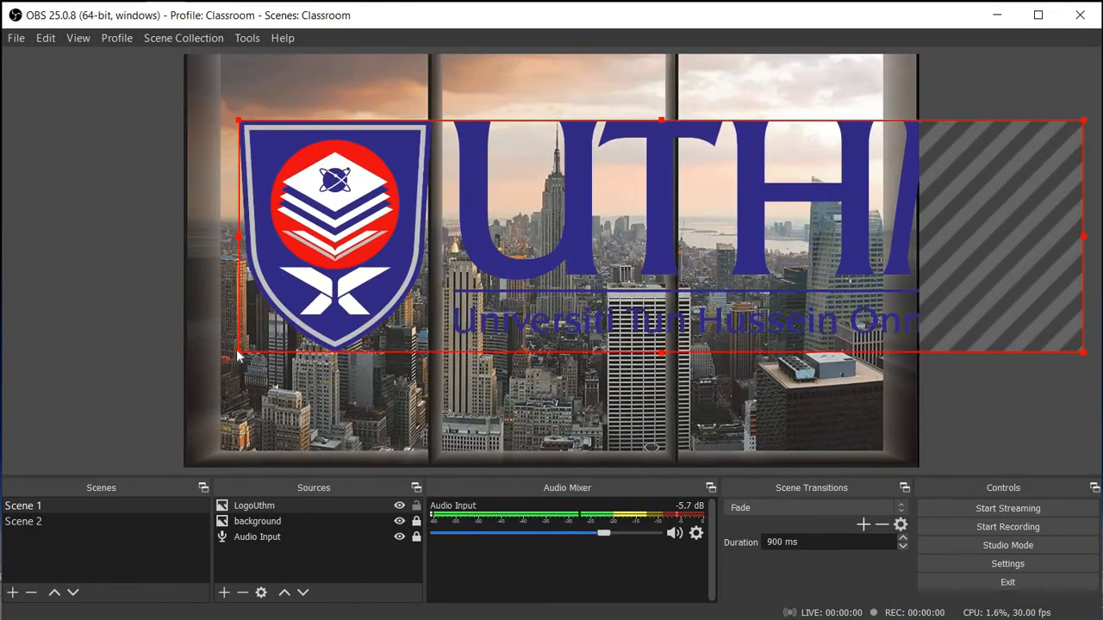
pyautogui.moveTo(238, 353); pyautogui.dragTo(622, 252)
pyautogui.moveTo(748, 203); pyautogui.dragTo(345, 147)
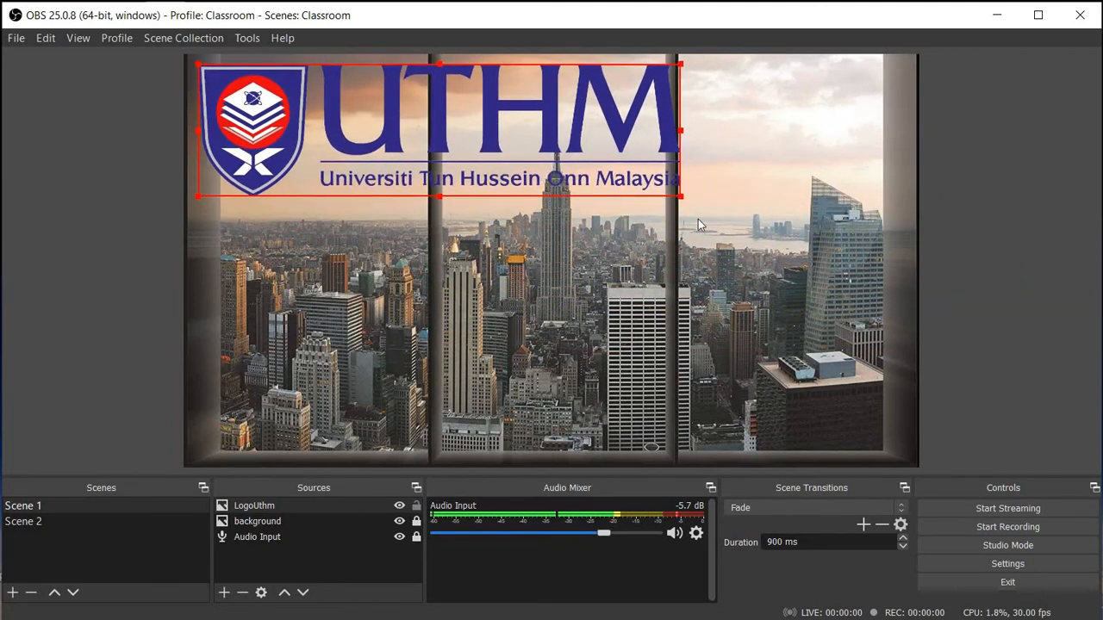
pyautogui.moveTo(679, 198); pyautogui.dragTo(368, 151)
pyautogui.moveTo(488, 143); pyautogui.dragTo(365, 99)
pyautogui.moveTo(273, 85); pyautogui.dragTo(306, 86)
pyautogui.moveTo(392, 107); pyautogui.dragTo(294, 80)
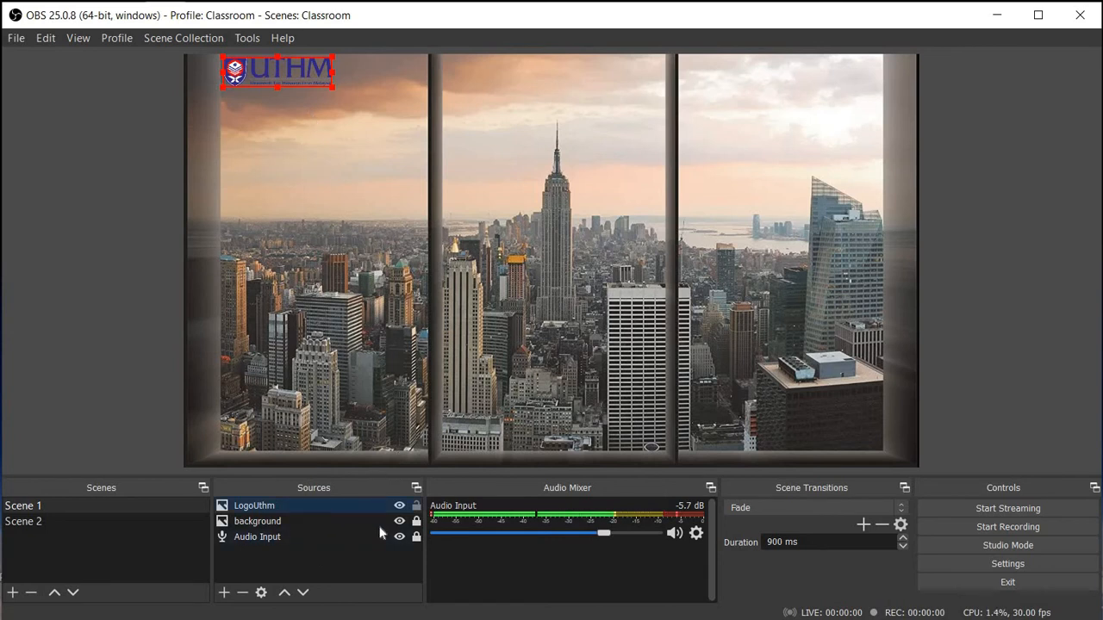
pyautogui.click(309, 552)
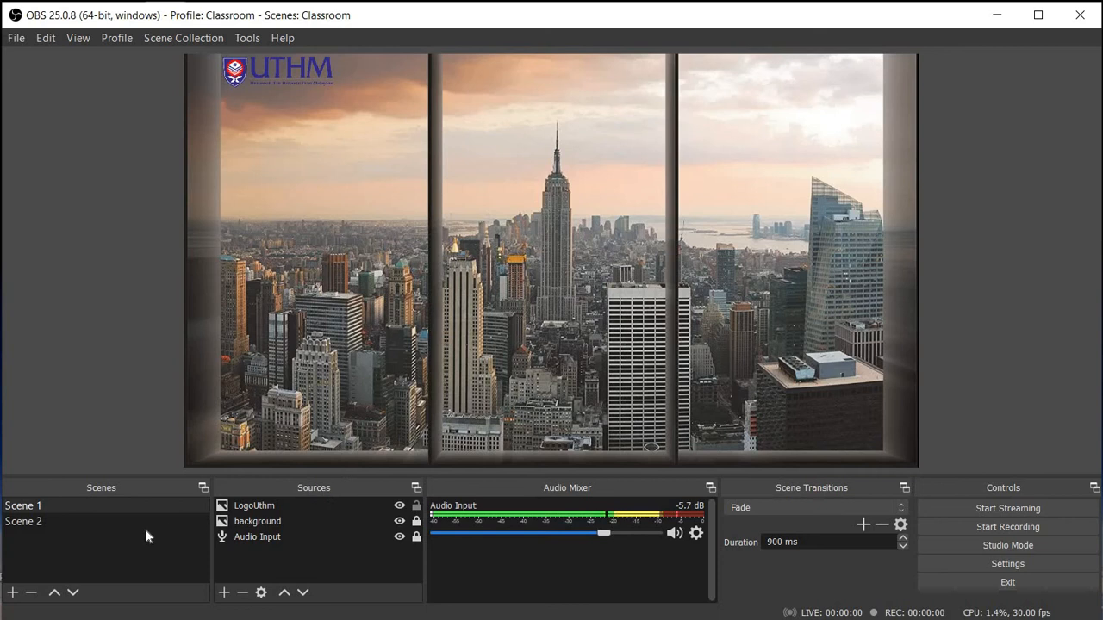
# Step: View Scene 2's logo layout and sources for comparison, and return to Scene 1
pyautogui.click(218, 524)
pyautogui.click(319, 272)
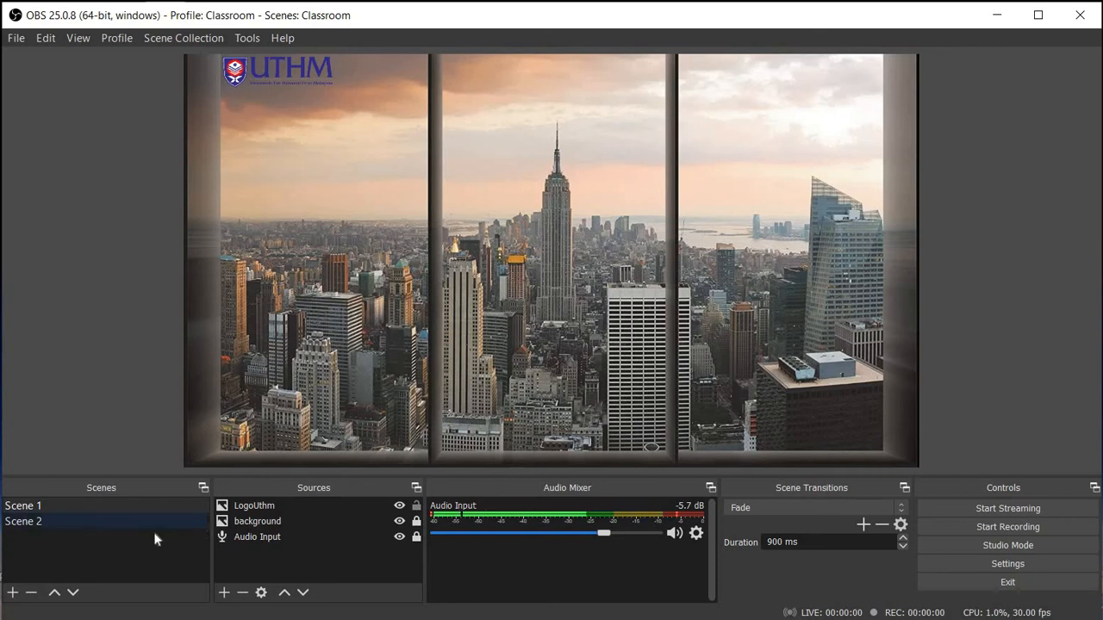
pyautogui.click(315, 536)
pyautogui.click(45, 520)
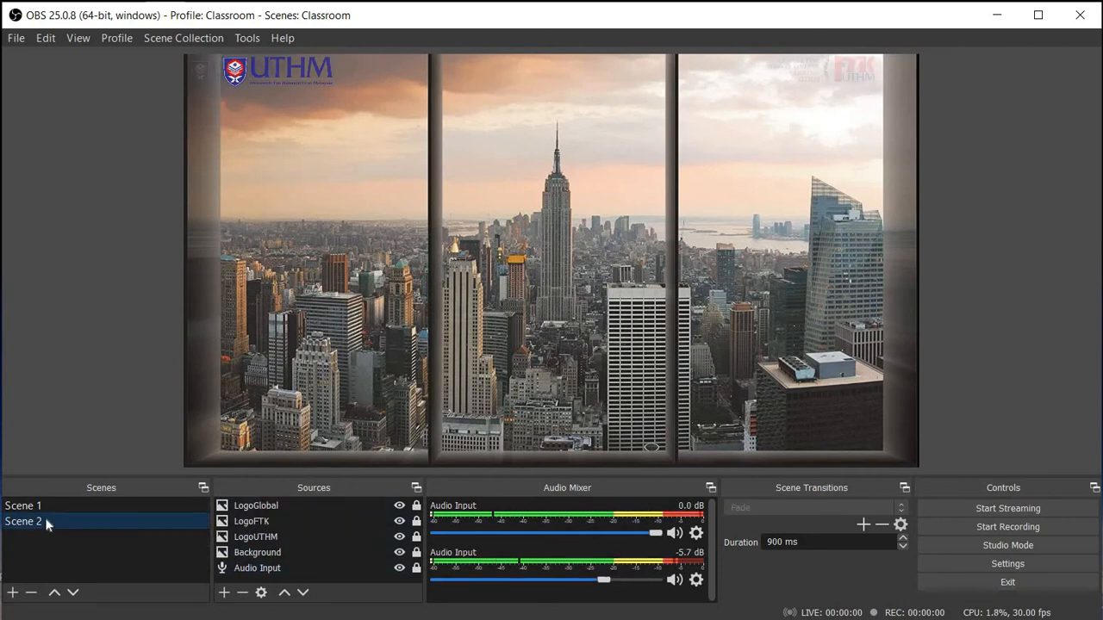
pyautogui.click(57, 510)
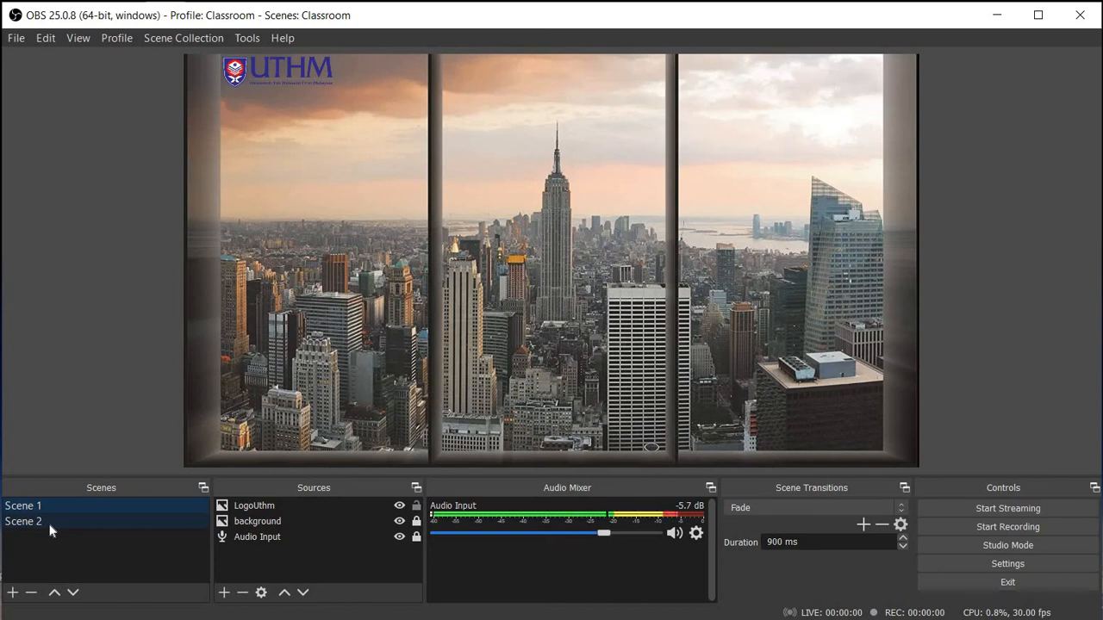
# Step: Copy the LogoFTK source from Scene 2
pyautogui.click(49, 525)
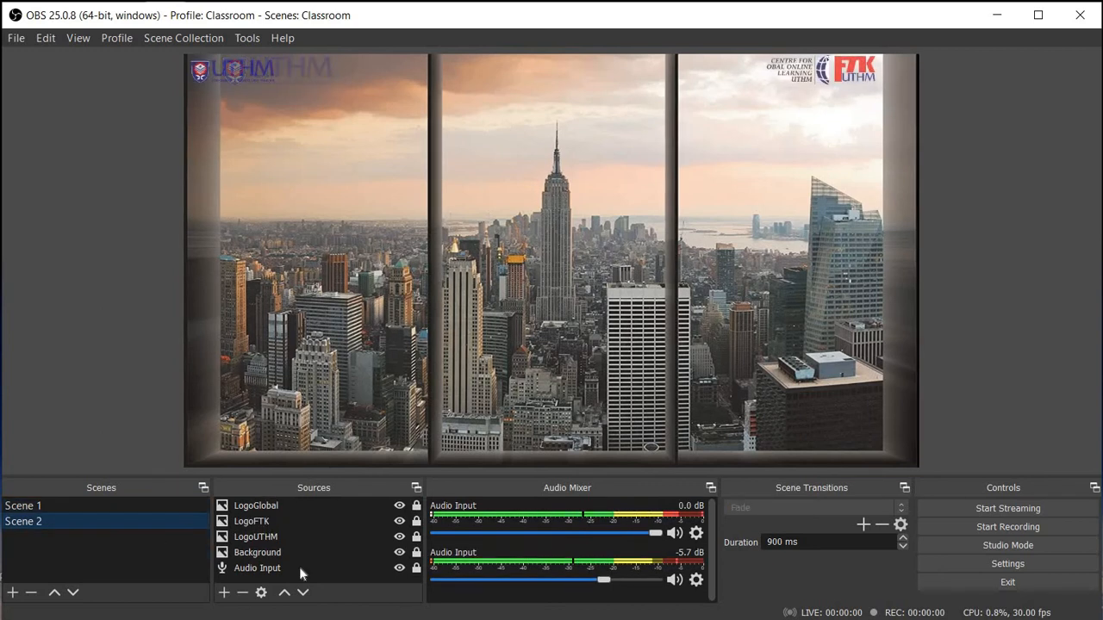
pyautogui.click(273, 539)
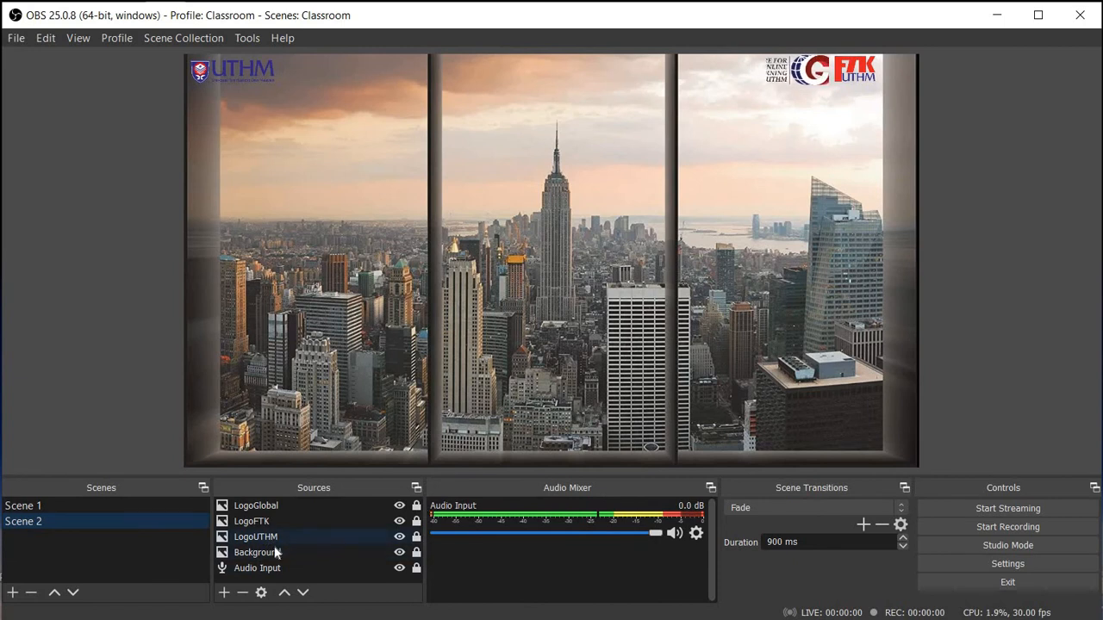
pyautogui.click(270, 520)
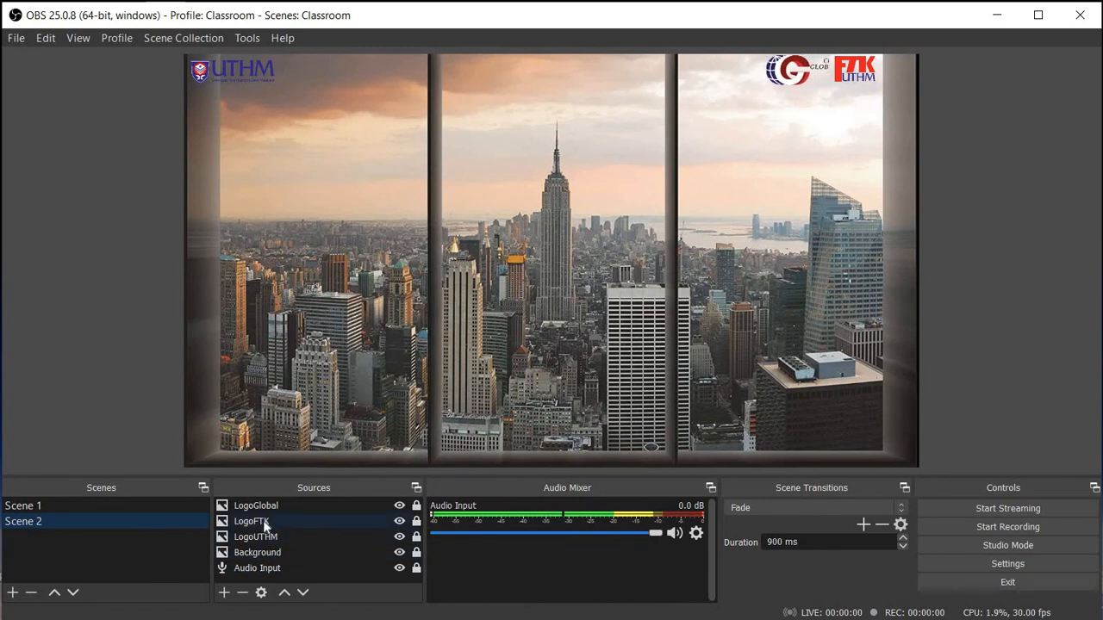
pyautogui.click(265, 523)
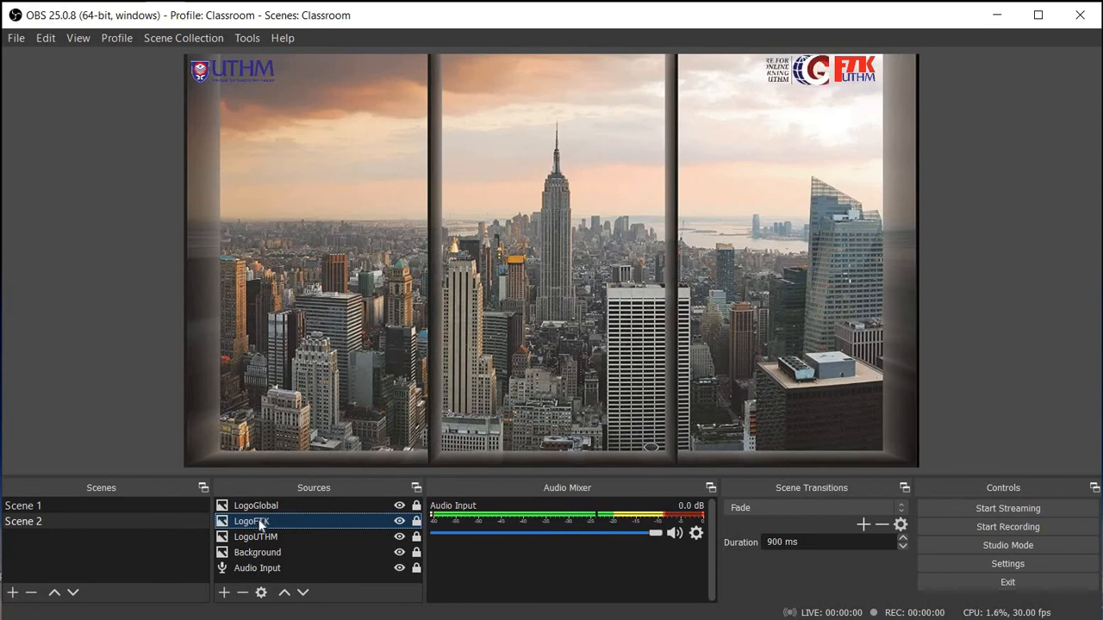
pyautogui.rightClick(264, 523)
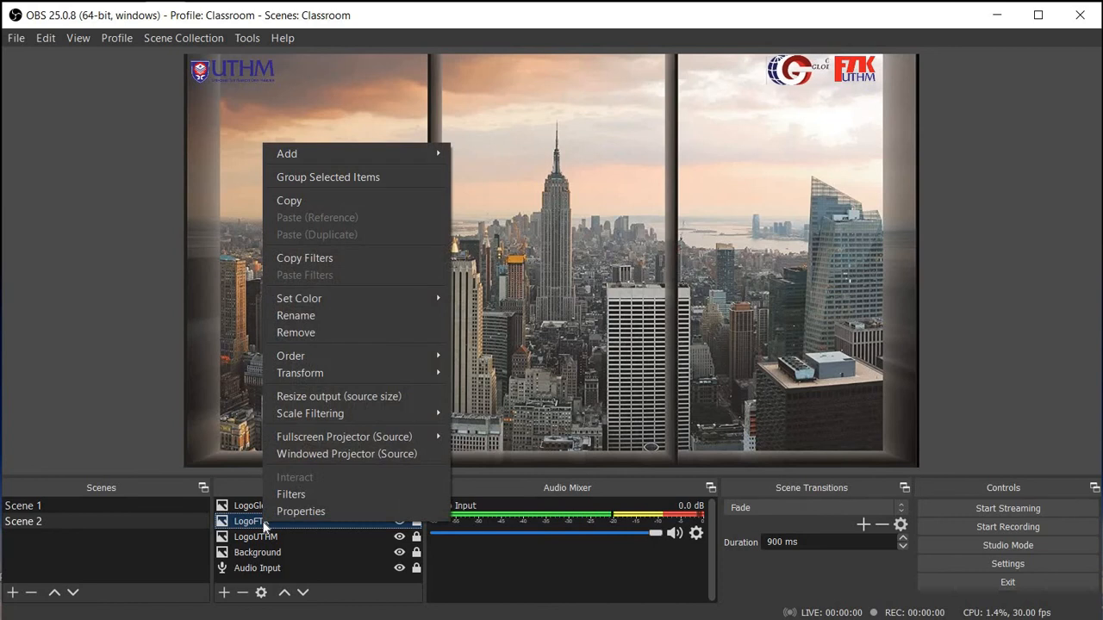
pyautogui.click(299, 201)
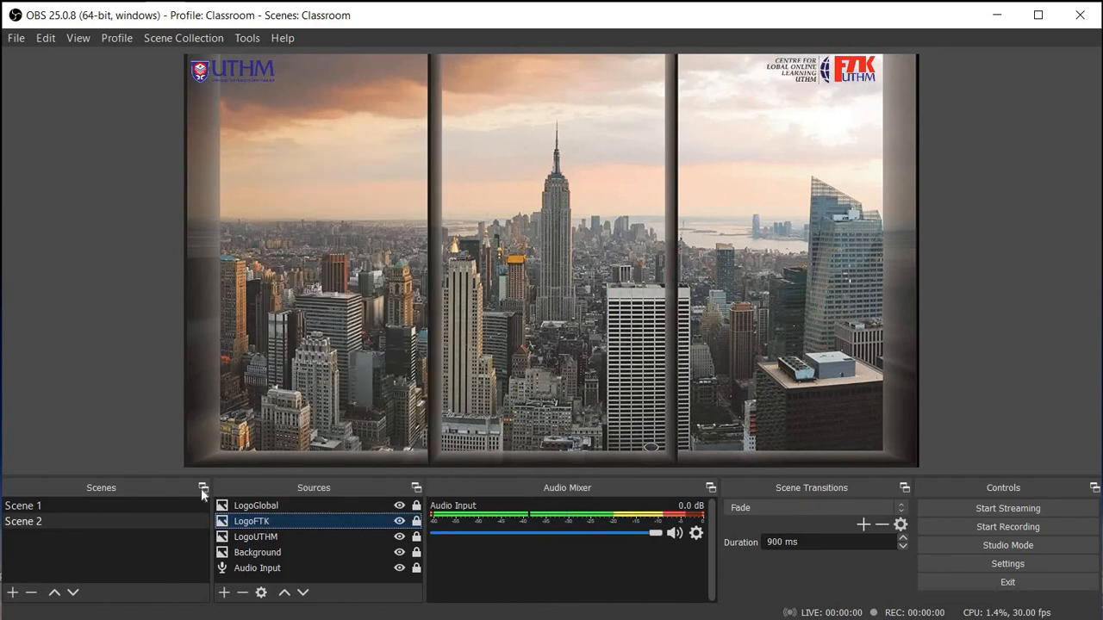
# Step: Paste the copied LogoFTK source into Scene 1 as a reference
pyautogui.click(41, 509)
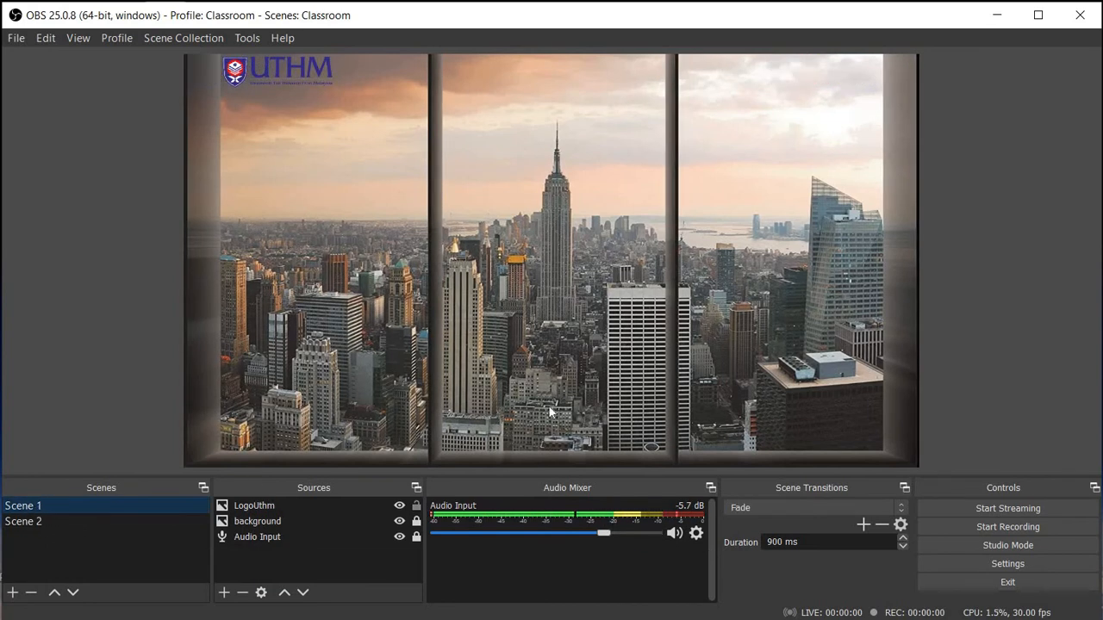
pyautogui.rightClick(265, 558)
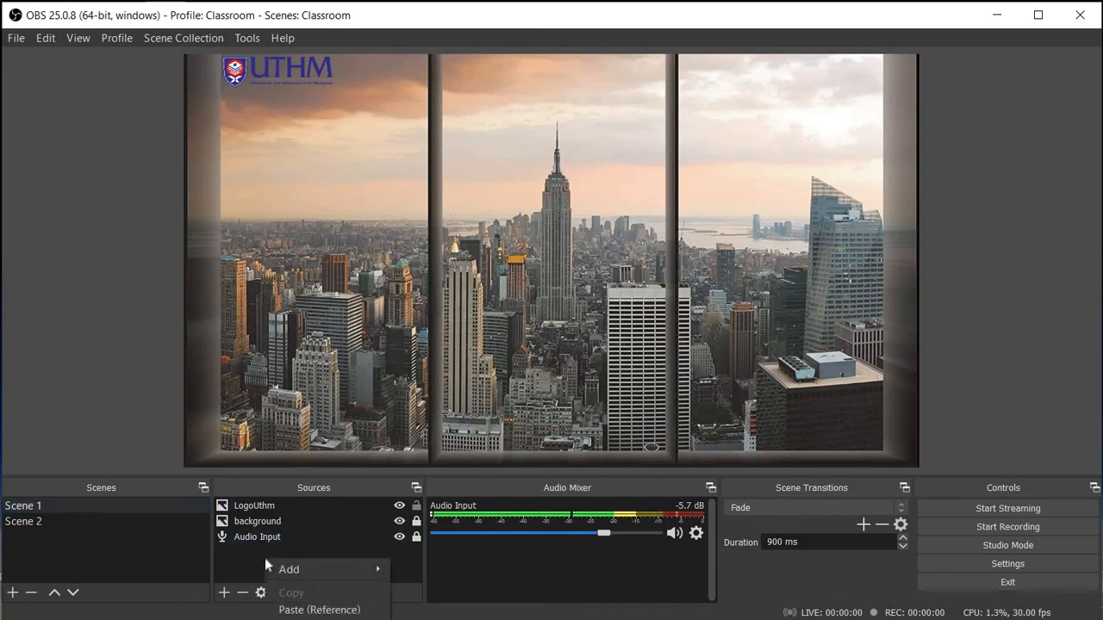
pyautogui.click(320, 610)
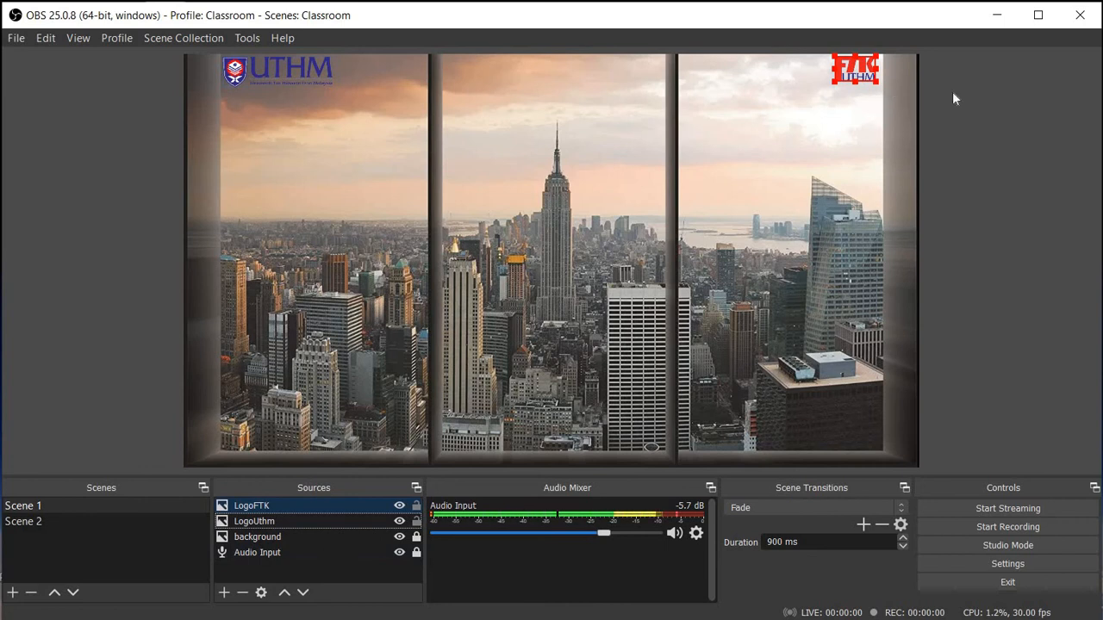
# Step: Enlarge the FTK logo slightly in Scene 1, keeping it at the canvas's upper-right corner
pyautogui.click(866, 87)
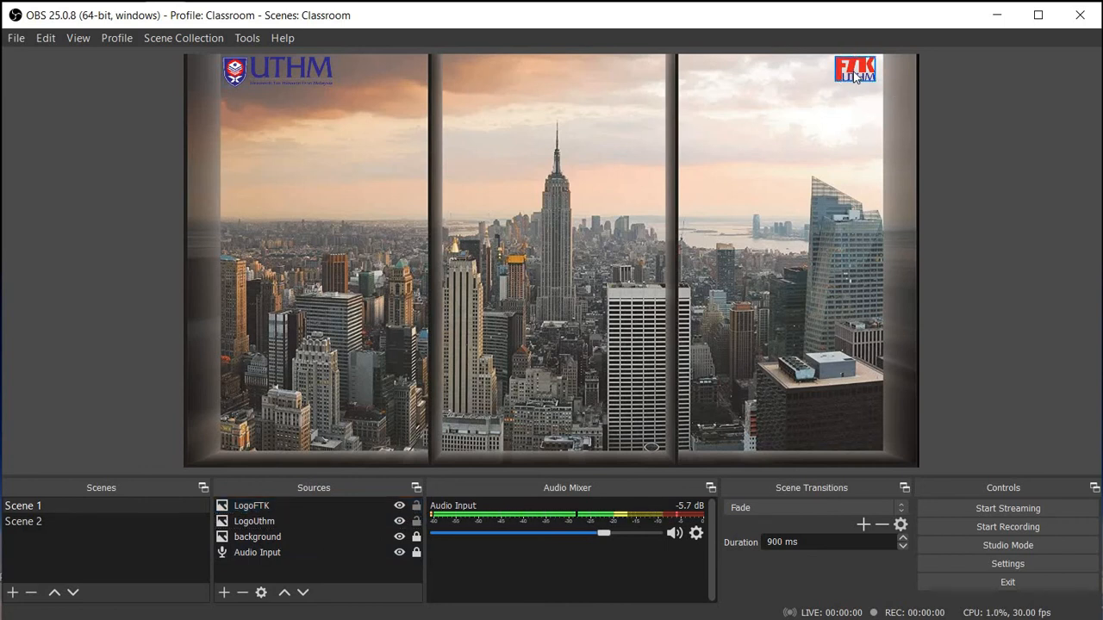
pyautogui.click(854, 75)
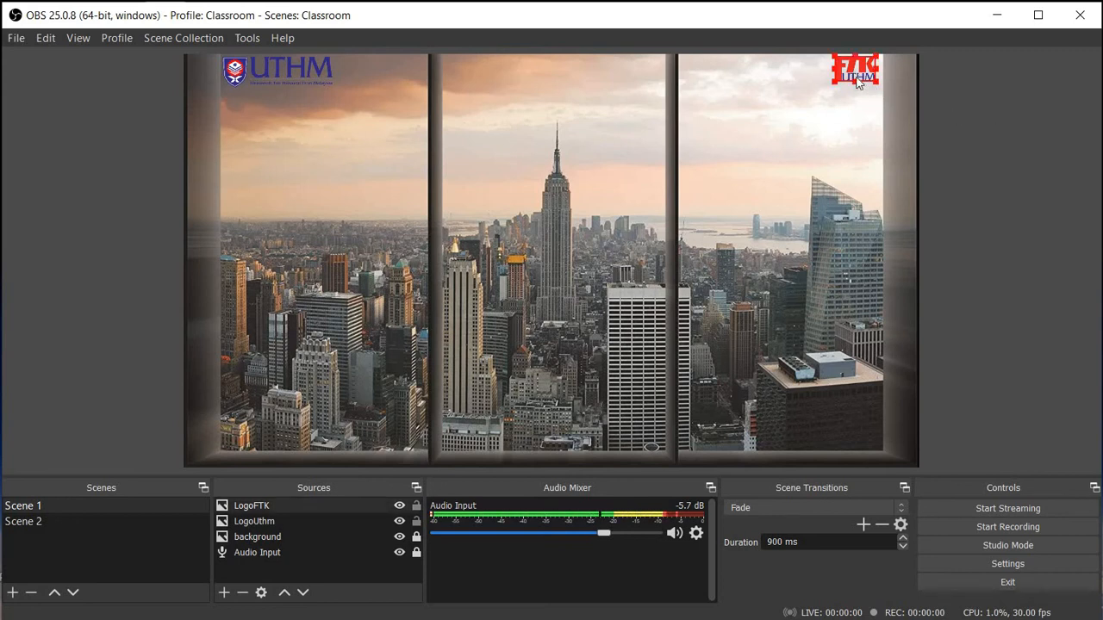
pyautogui.click(996, 124)
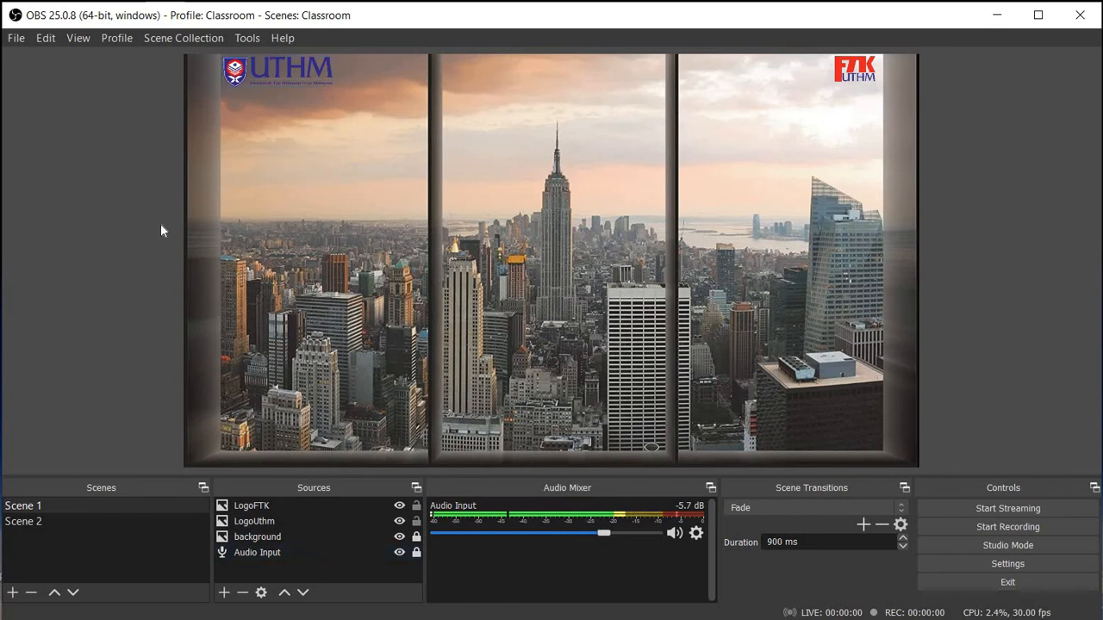
pyautogui.click(862, 78)
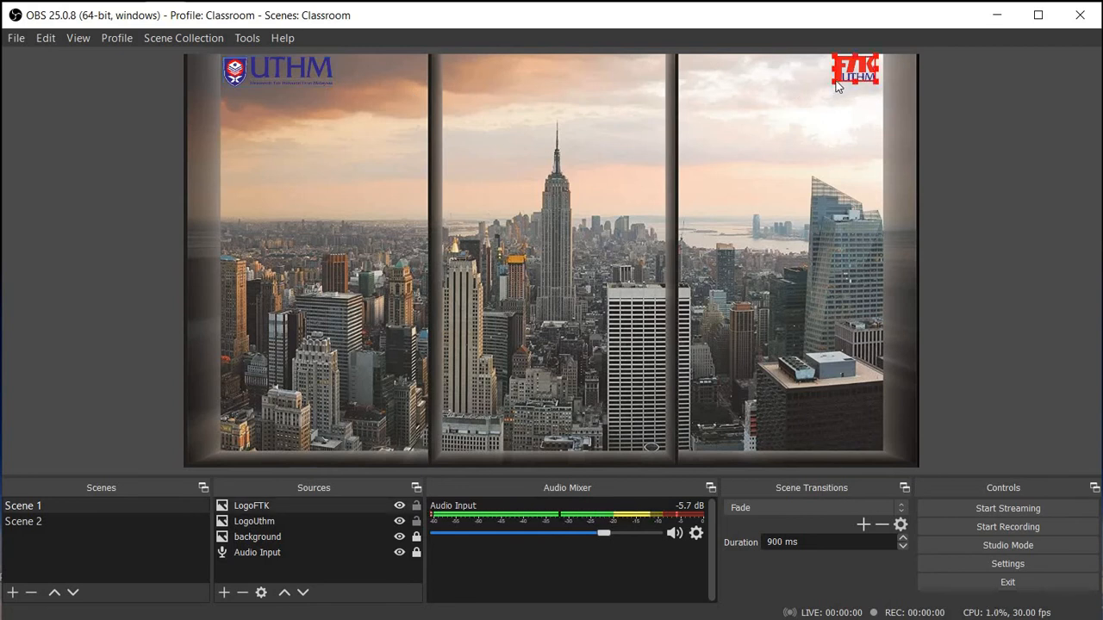
pyautogui.moveTo(836, 84)
pyautogui.mouseDown()
pyautogui.moveTo(822, 92)
pyautogui.moveTo(832, 91)
pyautogui.mouseUp()
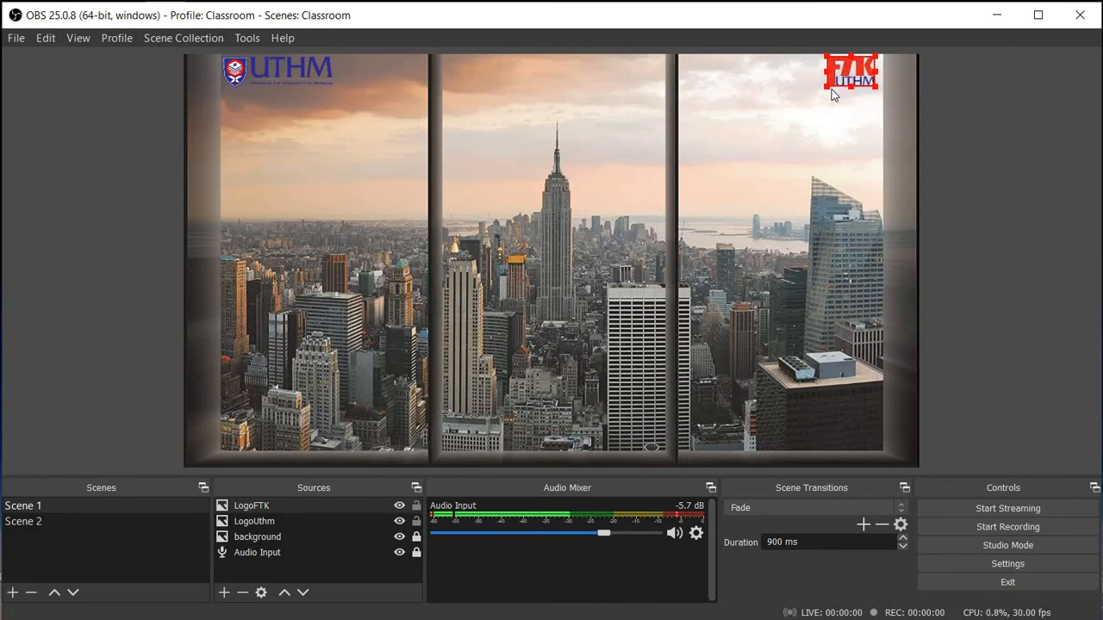
pyautogui.click(502, 382)
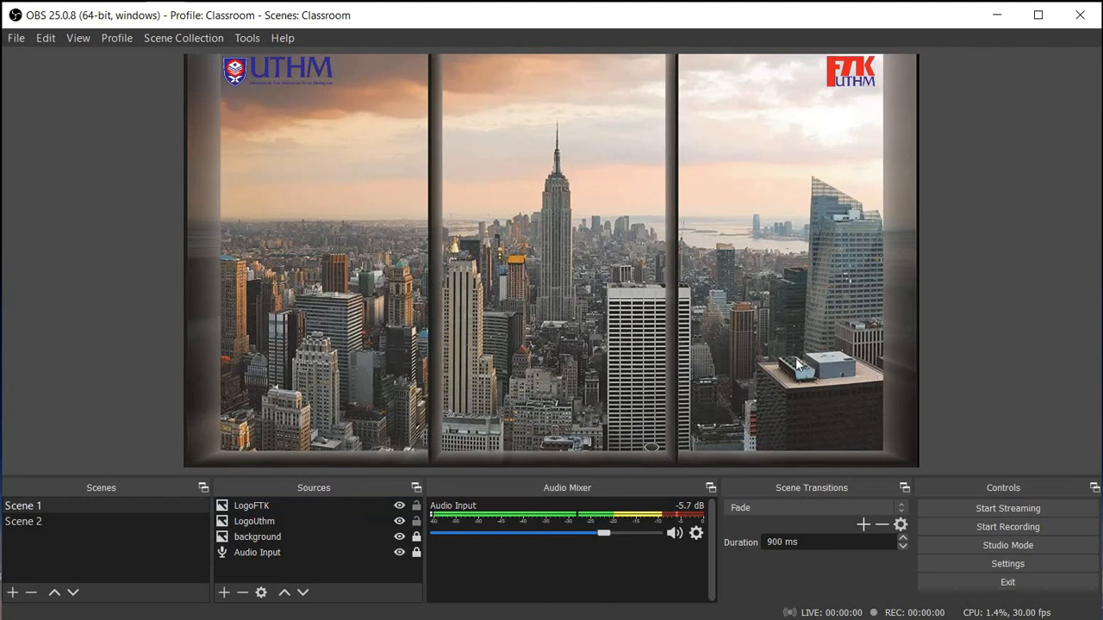
# Step: Check the FTK logo's size in Scene 2 against the one in Scene 1
pyautogui.click(40, 522)
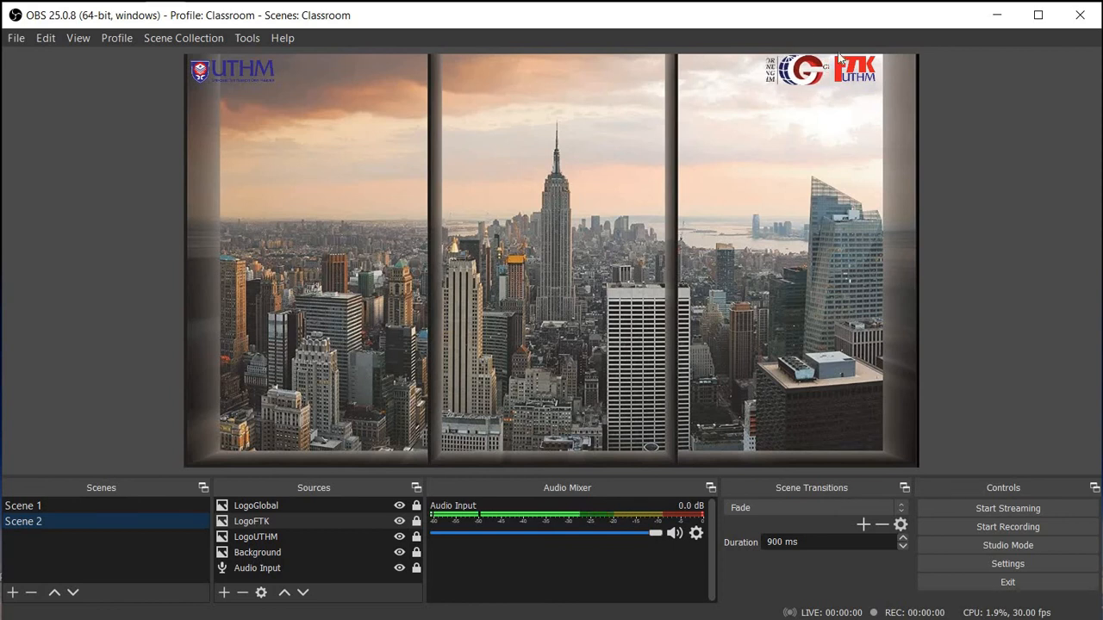
pyautogui.click(88, 500)
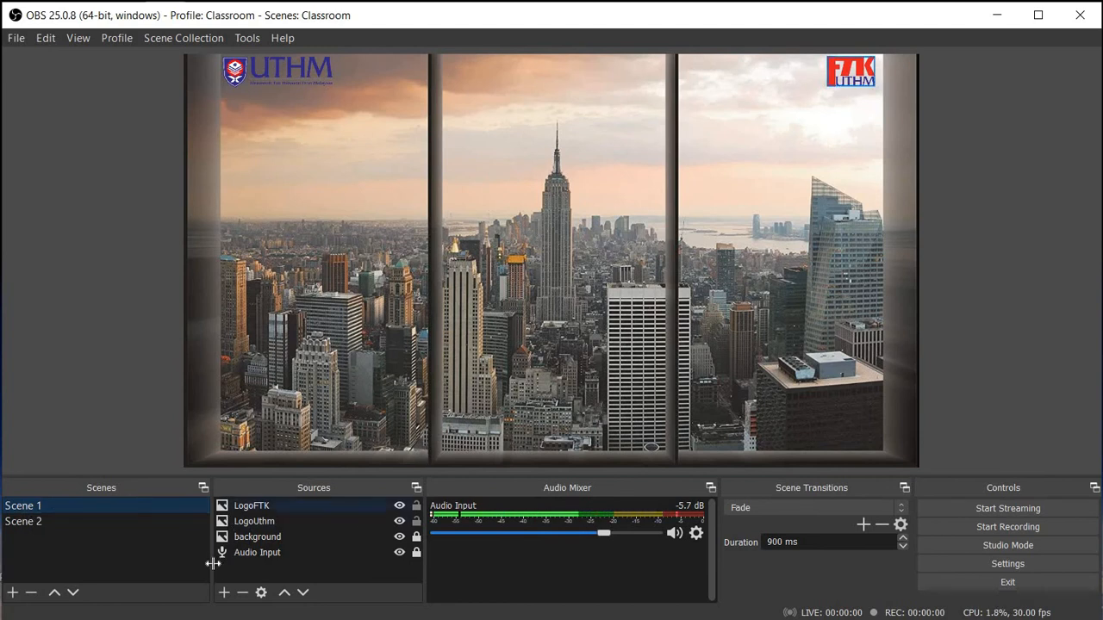
pyautogui.click(241, 565)
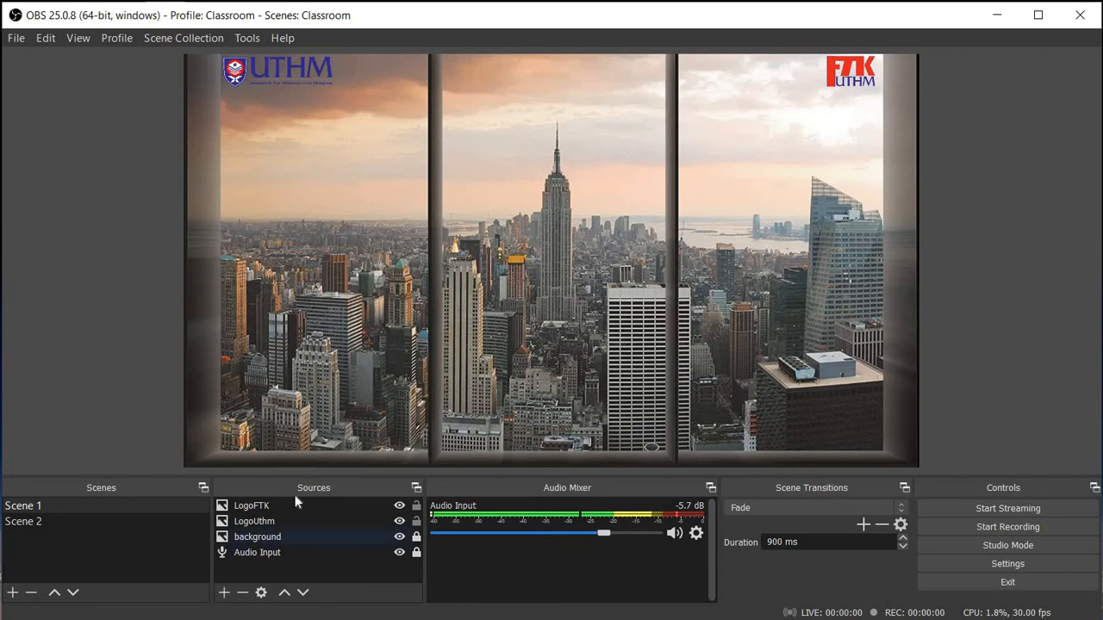
# Step: Create a new Image source named "LogoGlobal2" in Scene 1
pyautogui.click(223, 594)
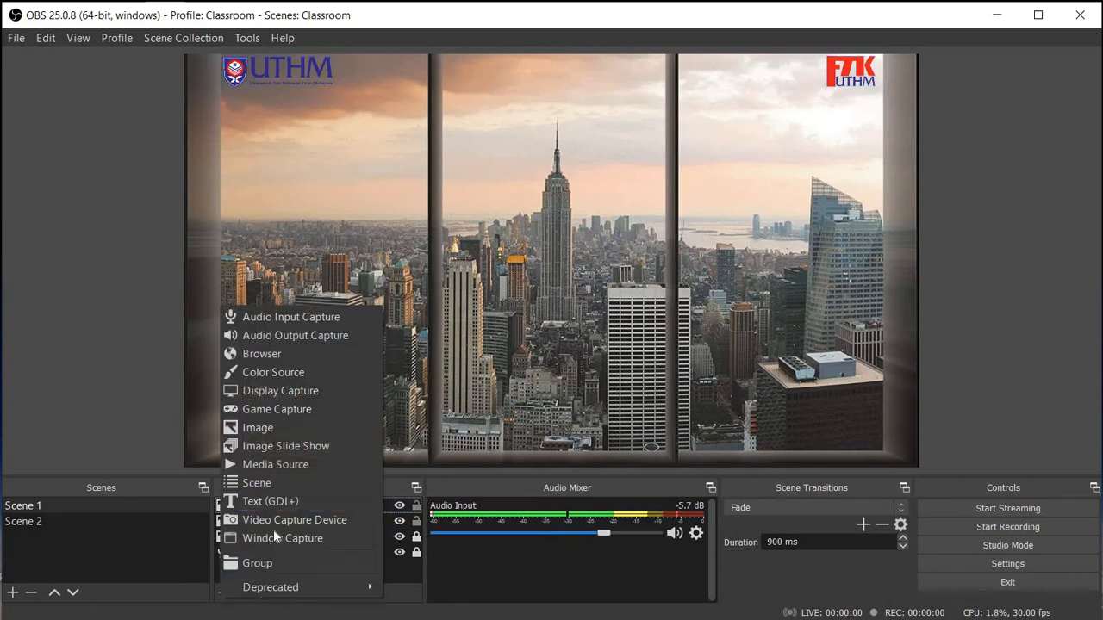
pyautogui.click(302, 424)
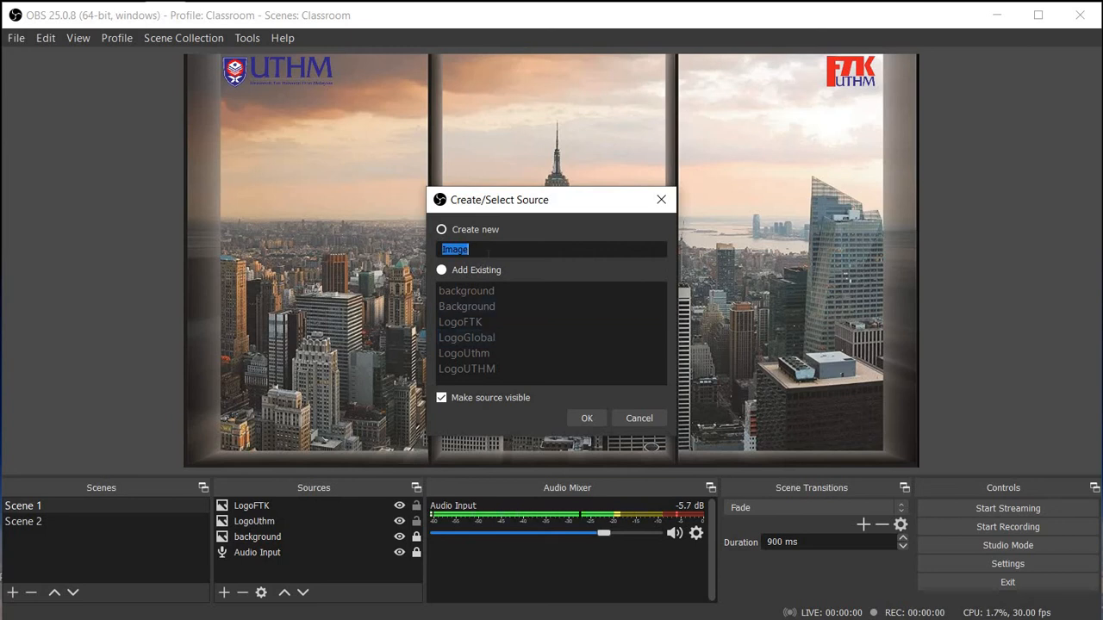
pyautogui.write('LogoGlobal')
pyautogui.click(586, 418)
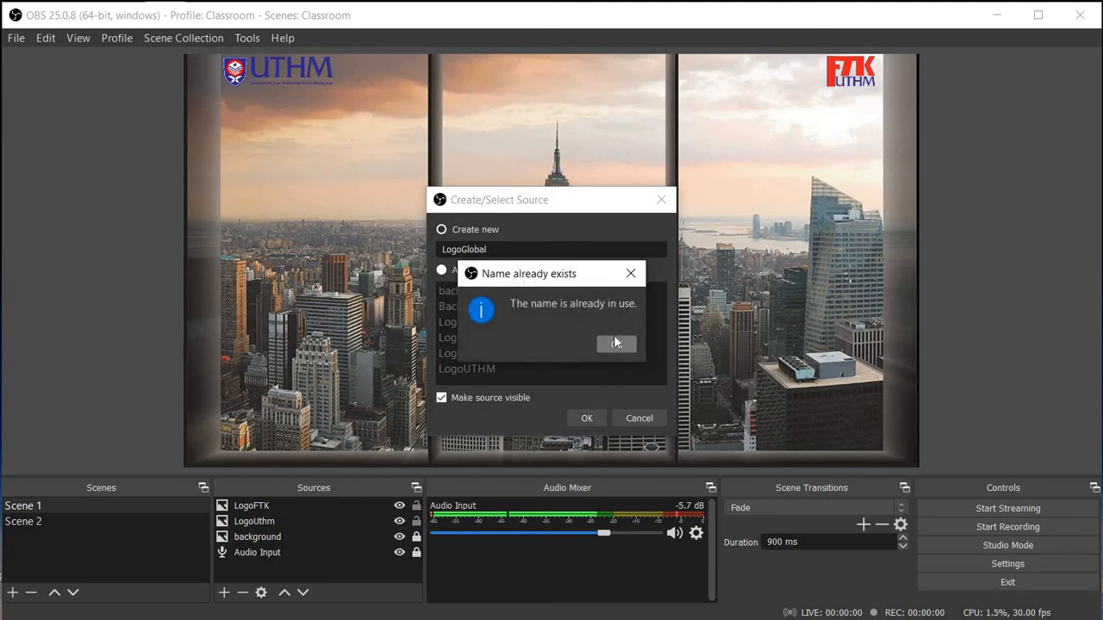
pyautogui.click(615, 342)
pyautogui.write('2')
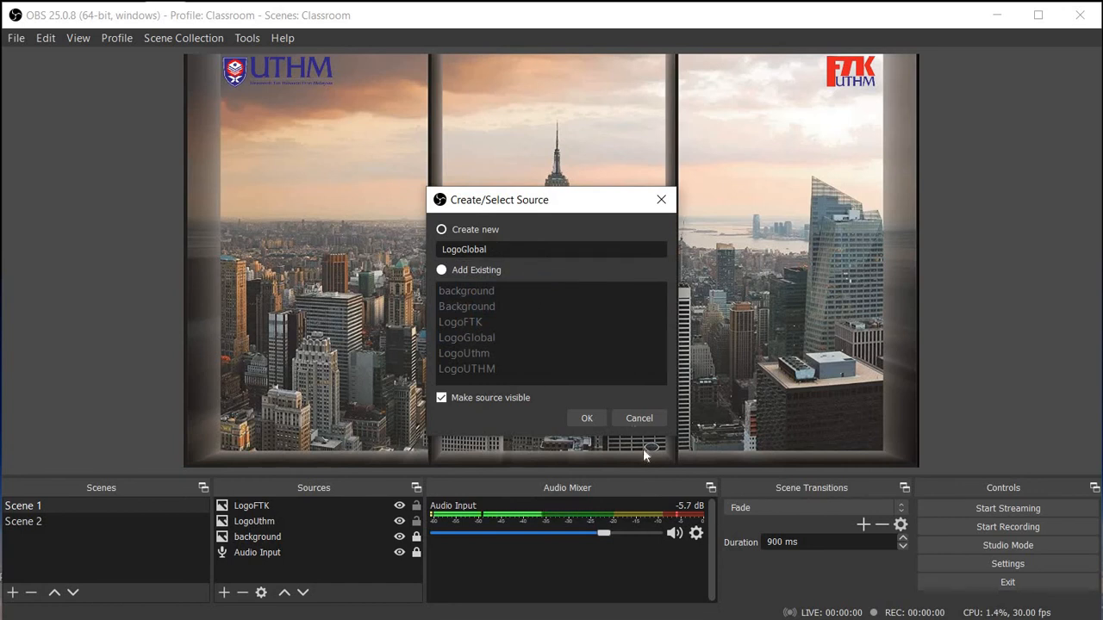
pyautogui.click(587, 419)
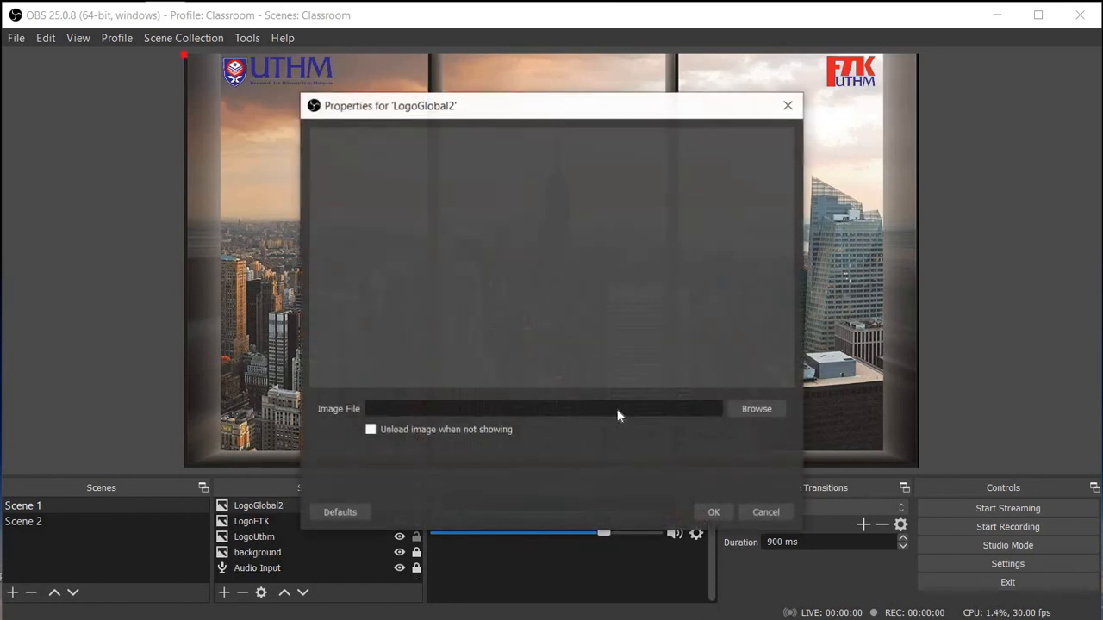
# Step: Load the image logoglobaluthm2-440x128-5 into LogoGlobal2 and move the logo beside the FTK logo on the canvas
pyautogui.click(756, 410)
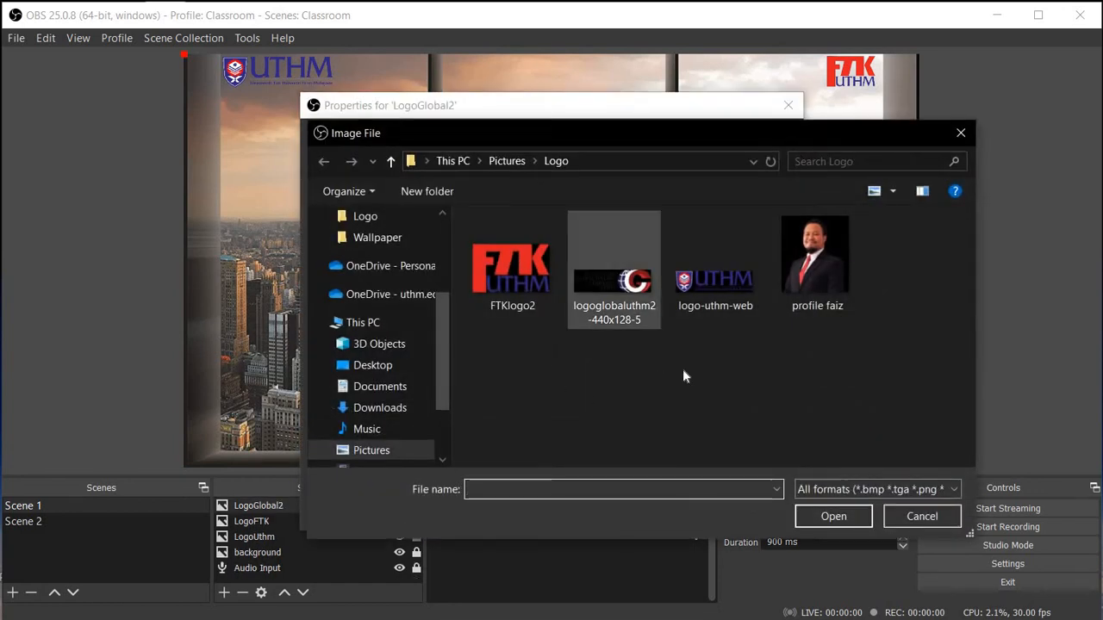
pyautogui.click(621, 306)
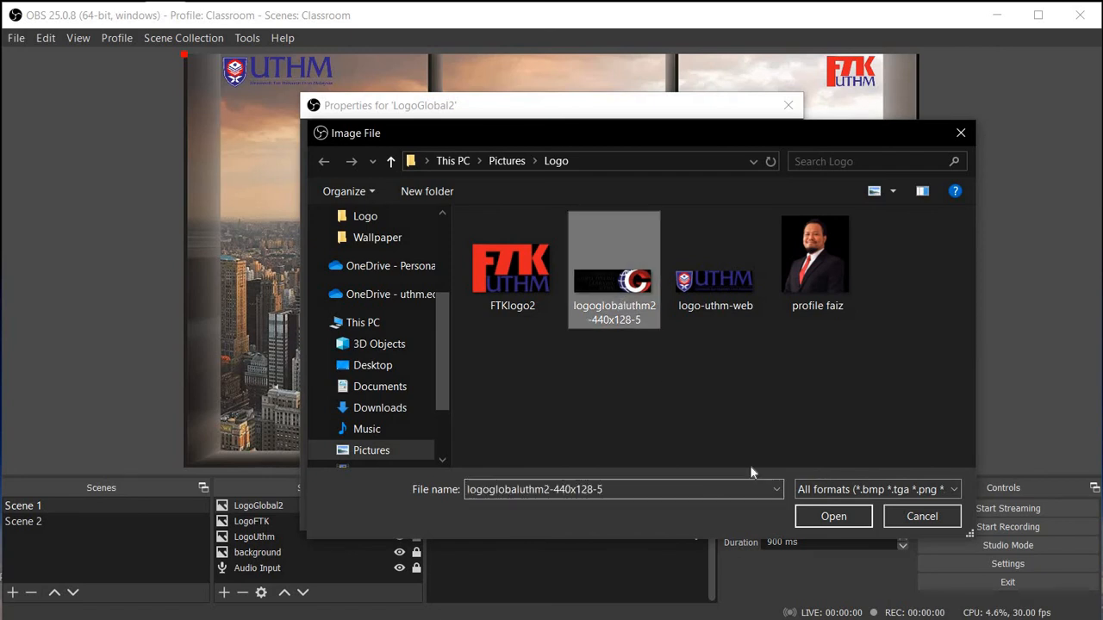
pyautogui.click(831, 520)
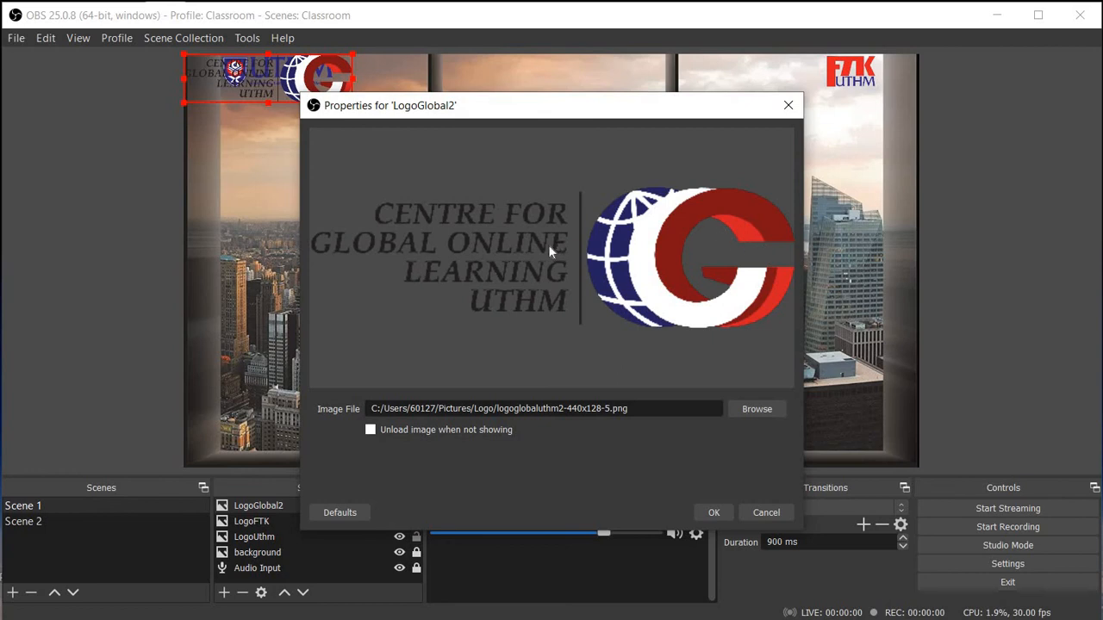
pyautogui.click(714, 513)
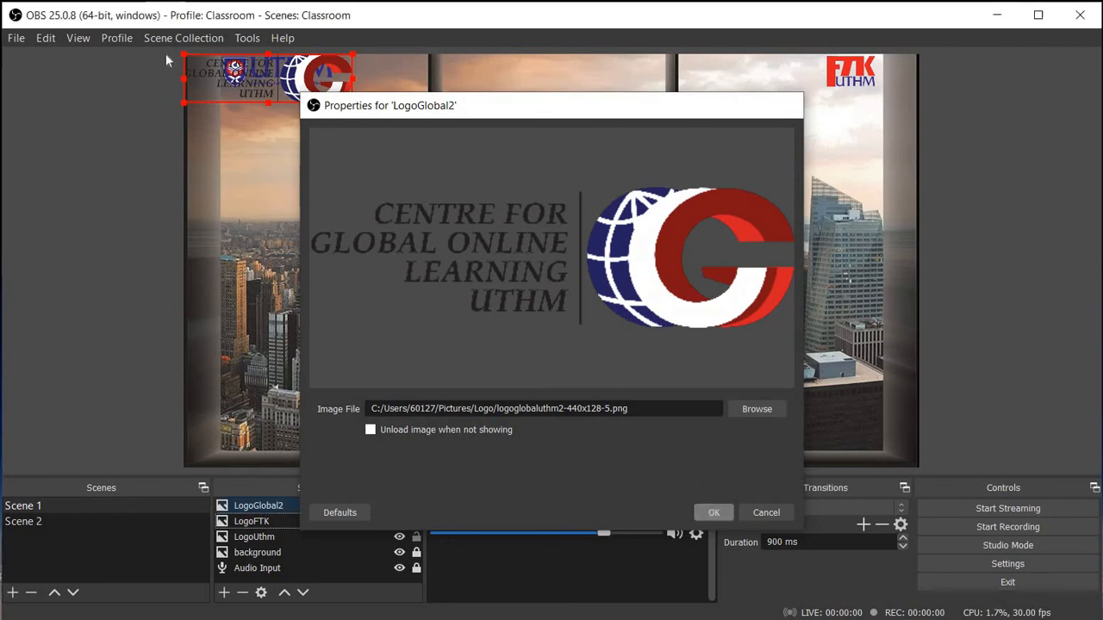
pyautogui.moveTo(268, 79); pyautogui.dragTo(731, 90)
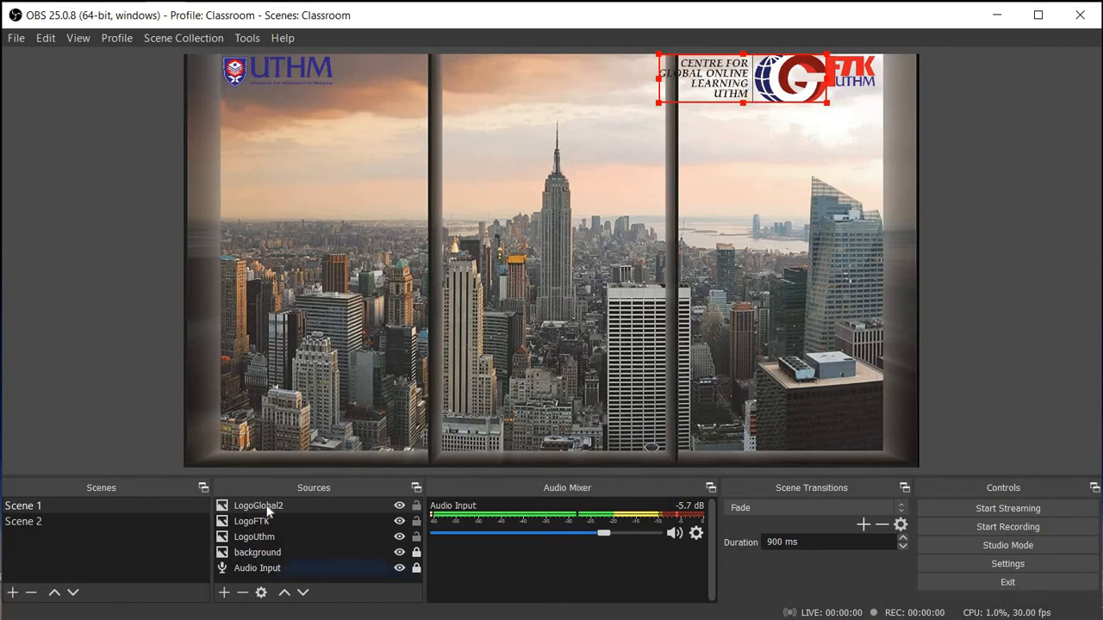
# Step: Add a Scroll filter with the default name to LogoGlobal2 and set its horizontal speed to 31.00
pyautogui.click(294, 506)
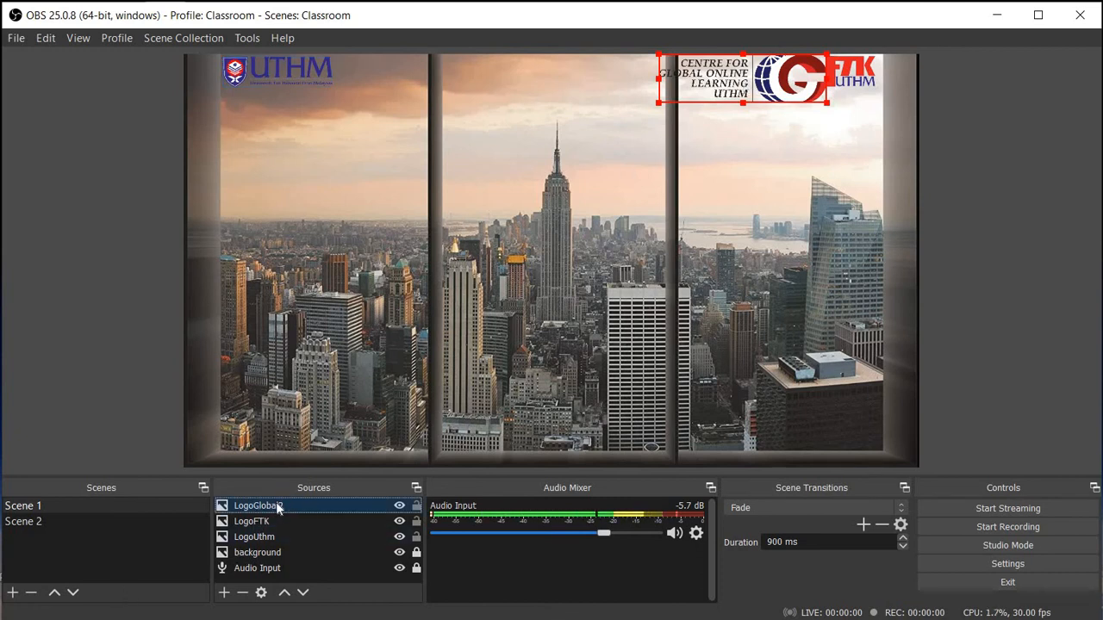
pyautogui.rightClick(276, 508)
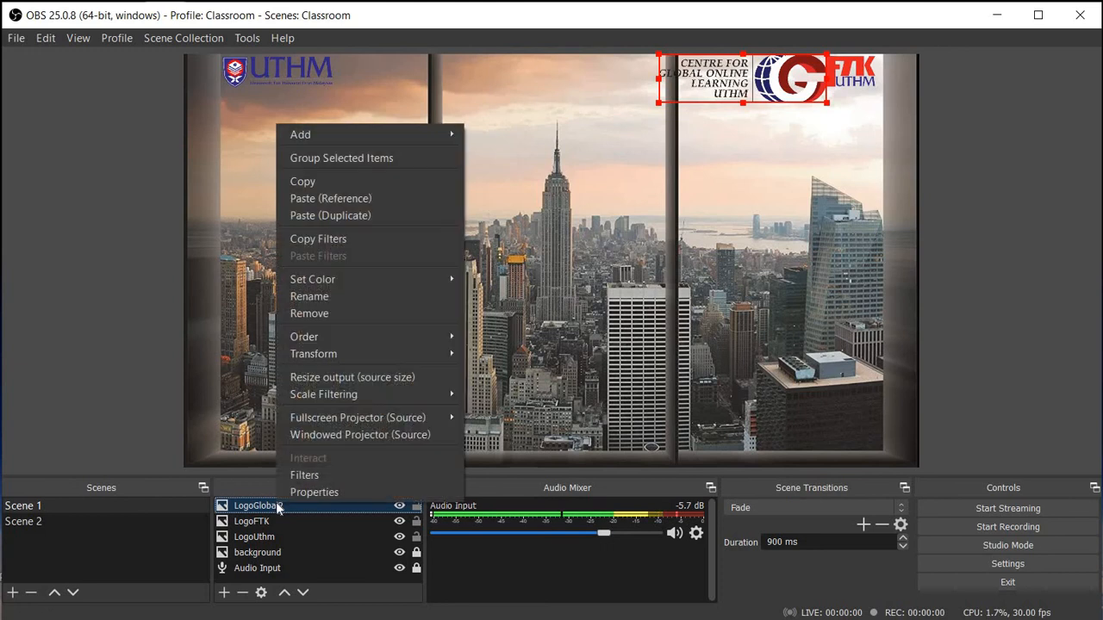
pyautogui.click(317, 476)
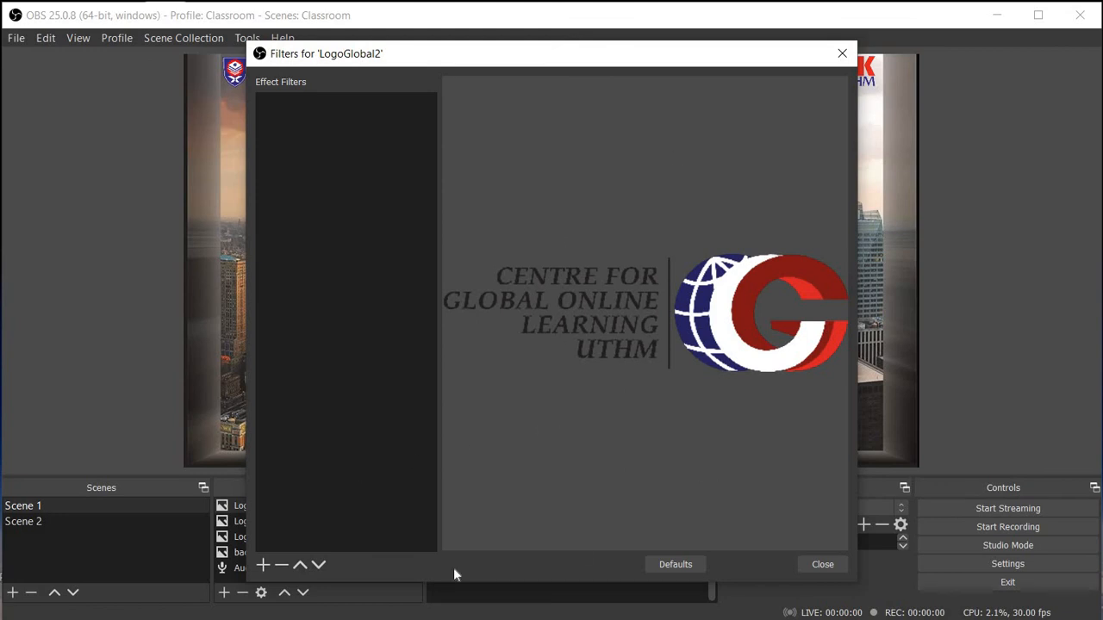
pyautogui.click(263, 566)
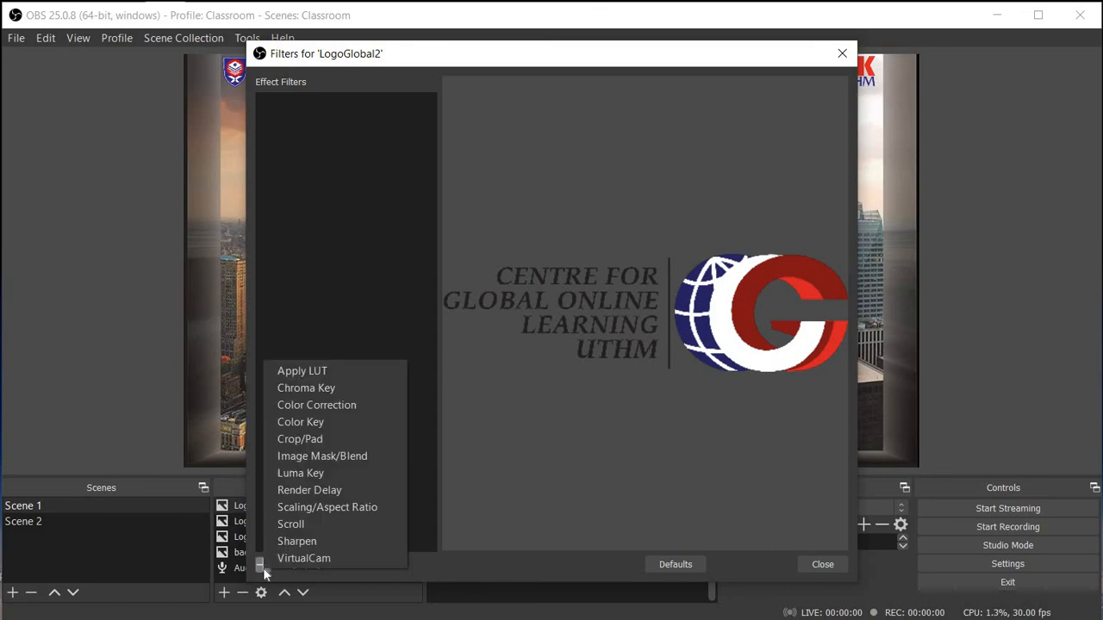
pyautogui.click(306, 525)
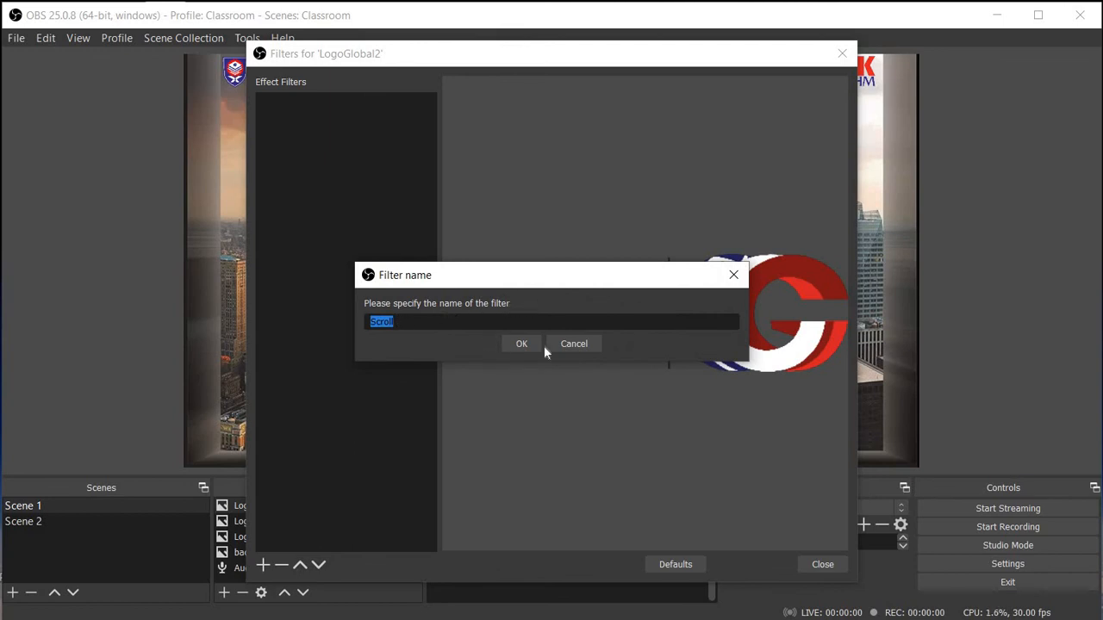
pyautogui.click(512, 349)
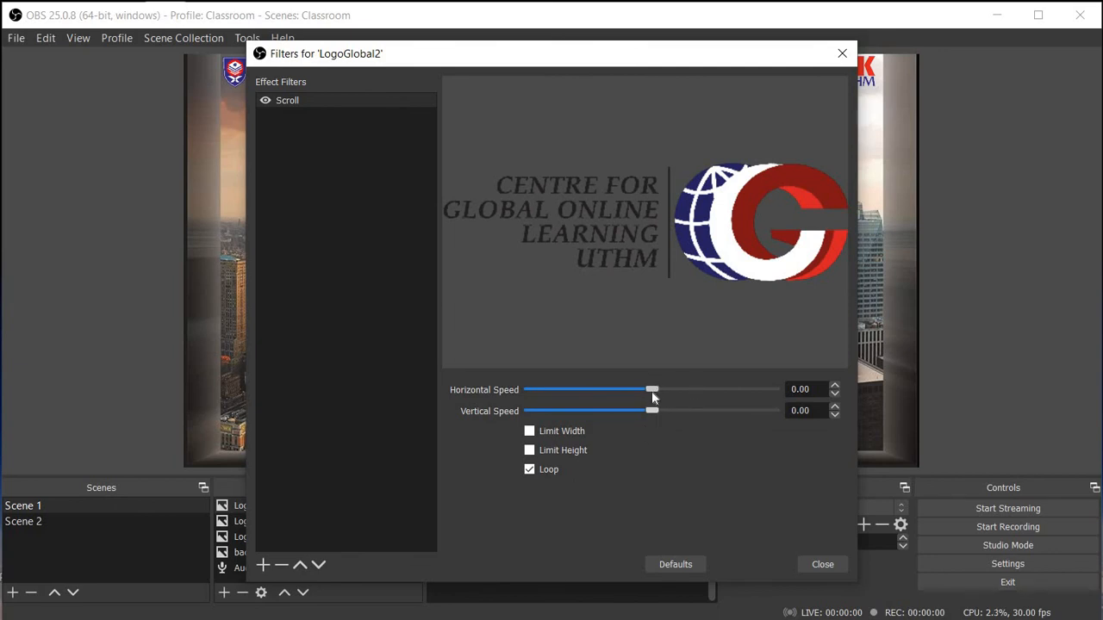
pyautogui.moveTo(654, 394); pyautogui.dragTo(662, 394)
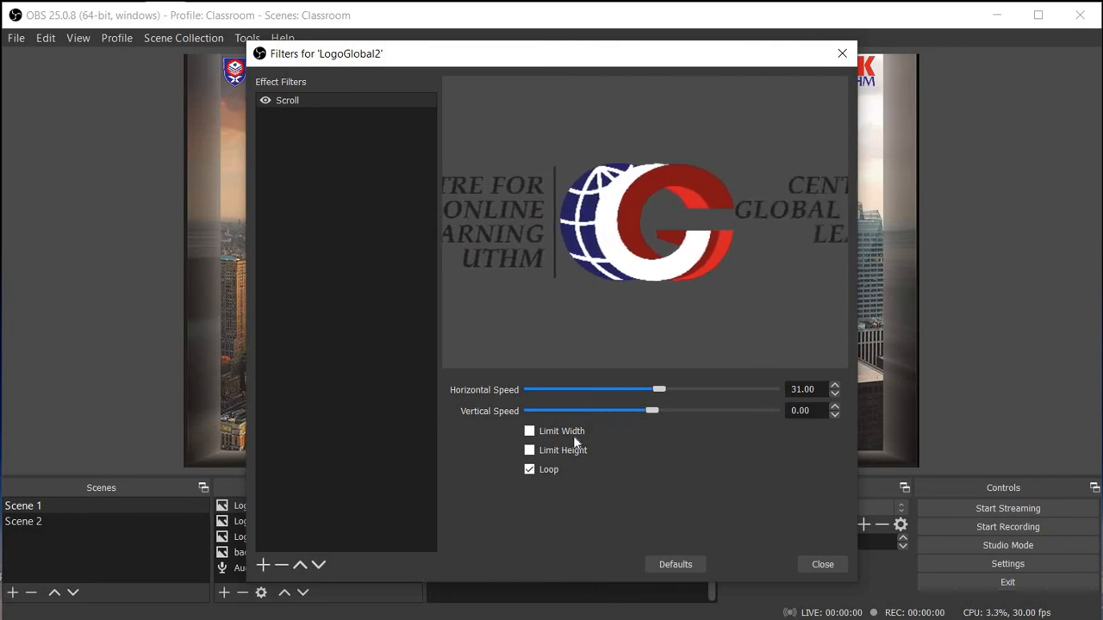
# Step: Limit the width of LogoGlobal2's Scroll filter to 270 and close the filter settings
pyautogui.click(530, 433)
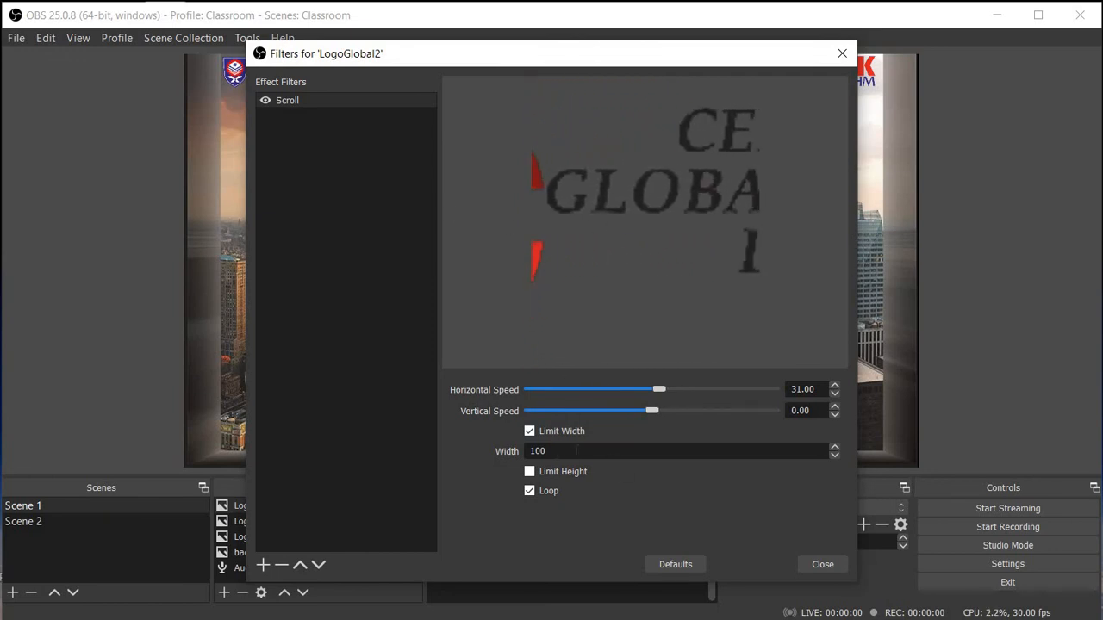
pyautogui.moveTo(558, 452); pyautogui.dragTo(503, 452)
pyautogui.write('300')
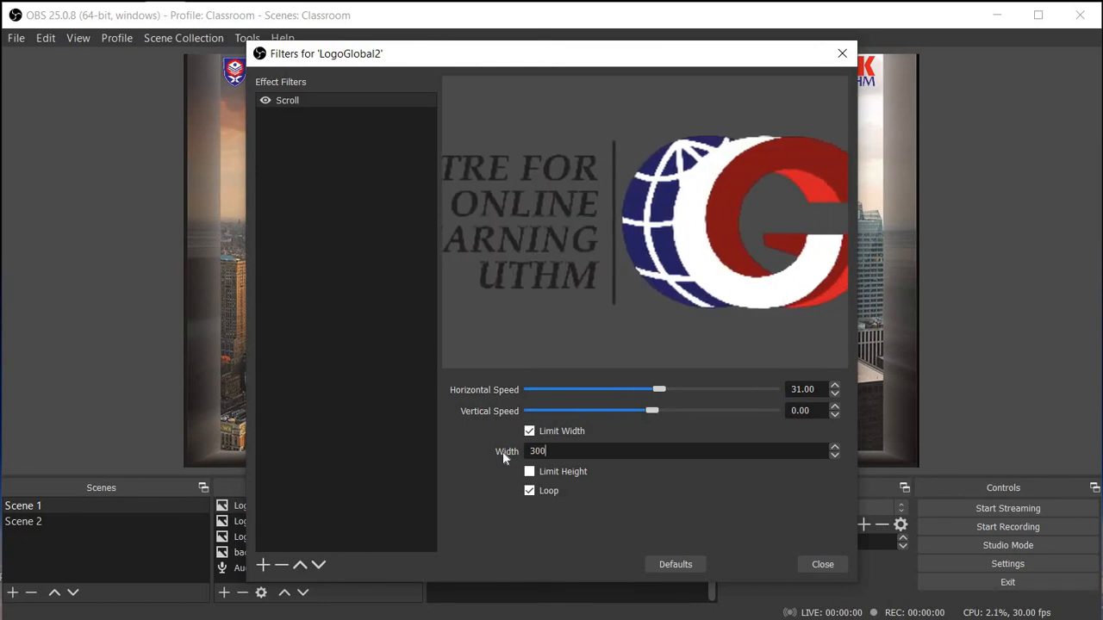
pyautogui.press('BackSpace')
pyautogui.press('BackSpace')
pyautogui.press('BackSpace')
pyautogui.write('270')
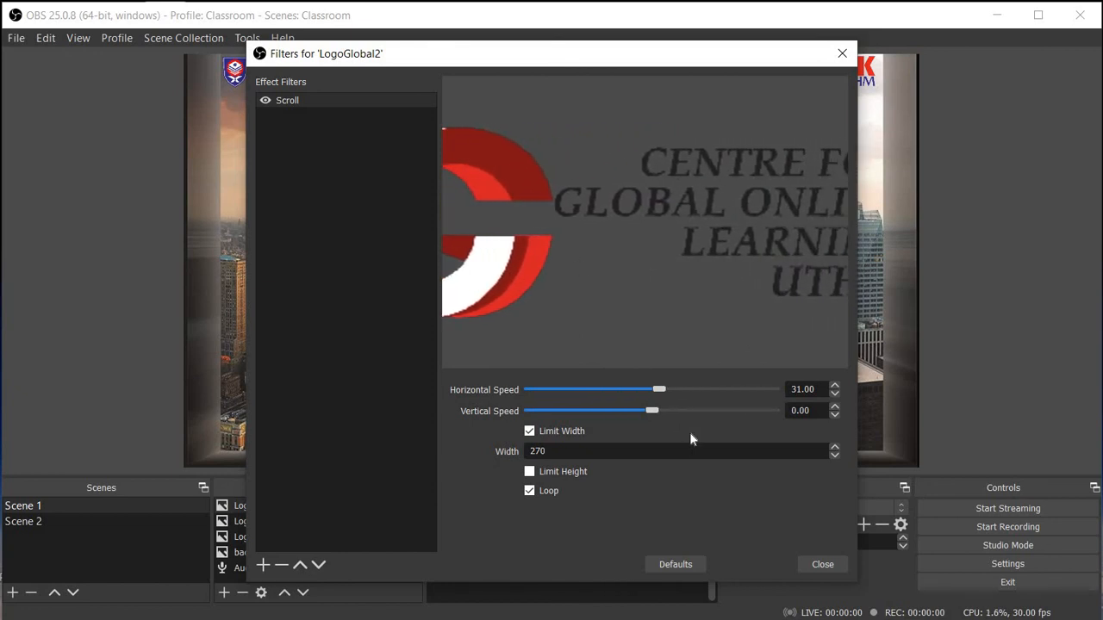
pyautogui.moveTo(704, 62); pyautogui.dragTo(480, 71)
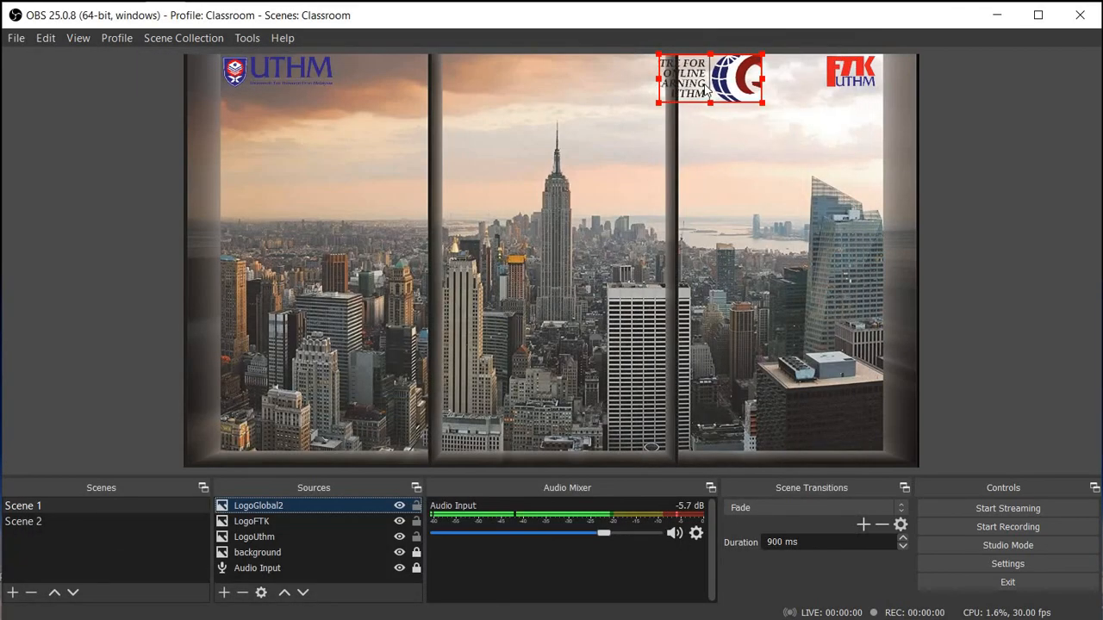
# Step: Shrink the scrolling Global logo and place it directly beside the FTK logo, and enlarge the FTK logo slightly to match
pyautogui.moveTo(755, 77); pyautogui.dragTo(791, 83)
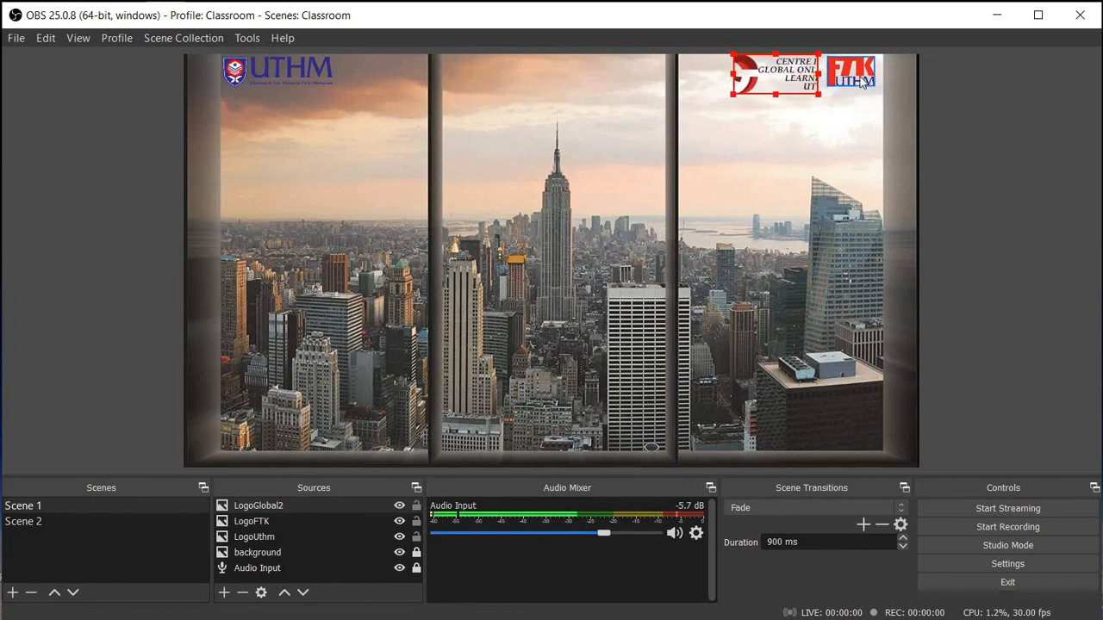
pyautogui.click(875, 87)
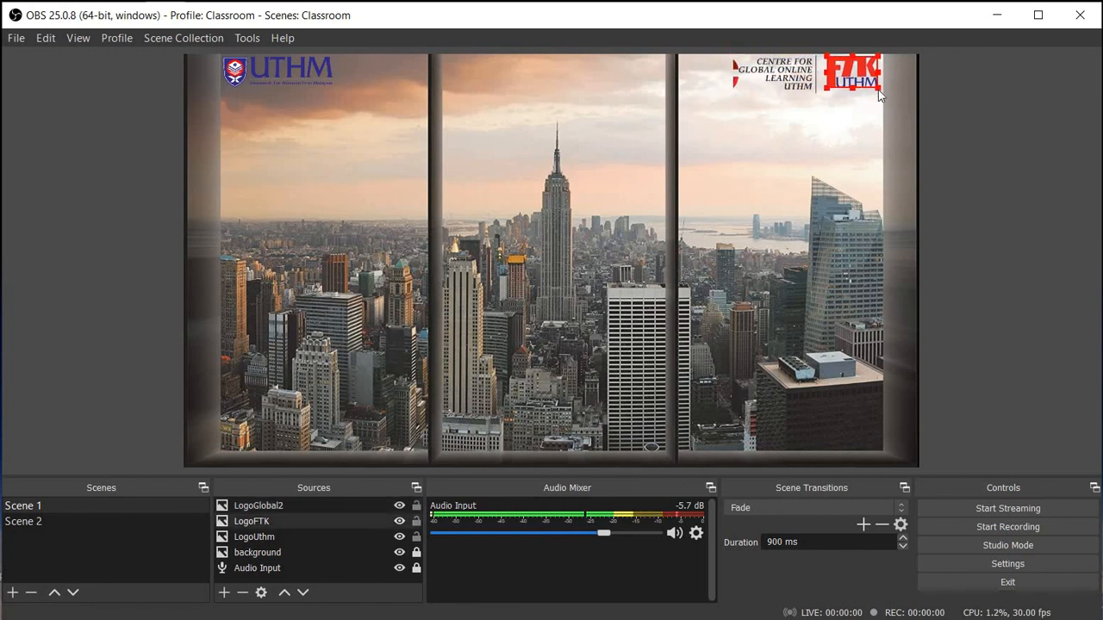
pyautogui.moveTo(878, 89); pyautogui.dragTo(883, 92)
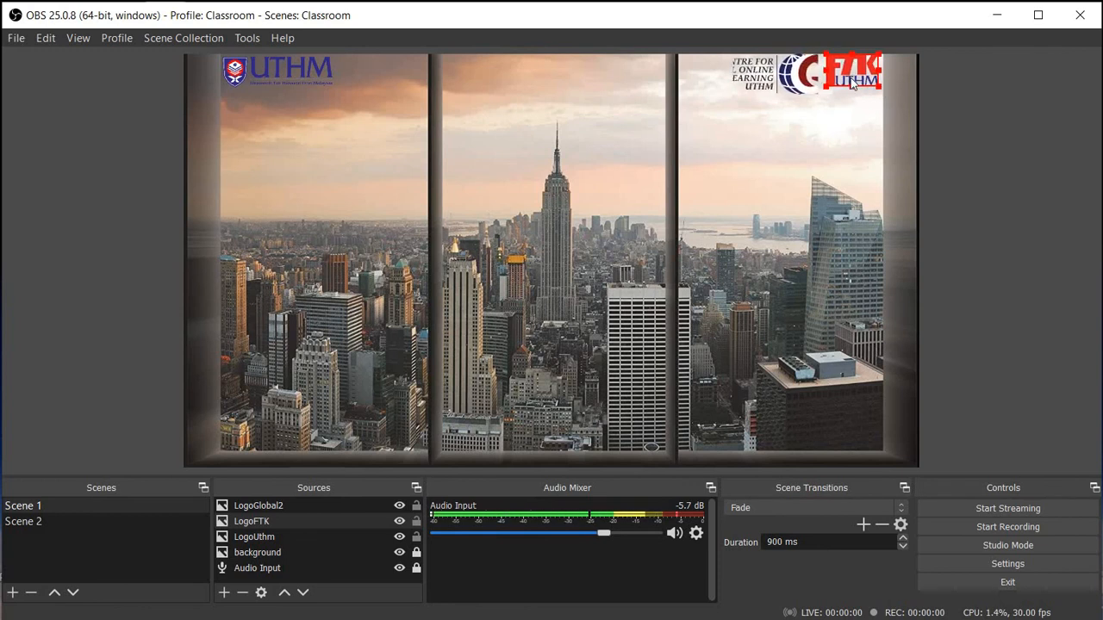
pyautogui.click(776, 77)
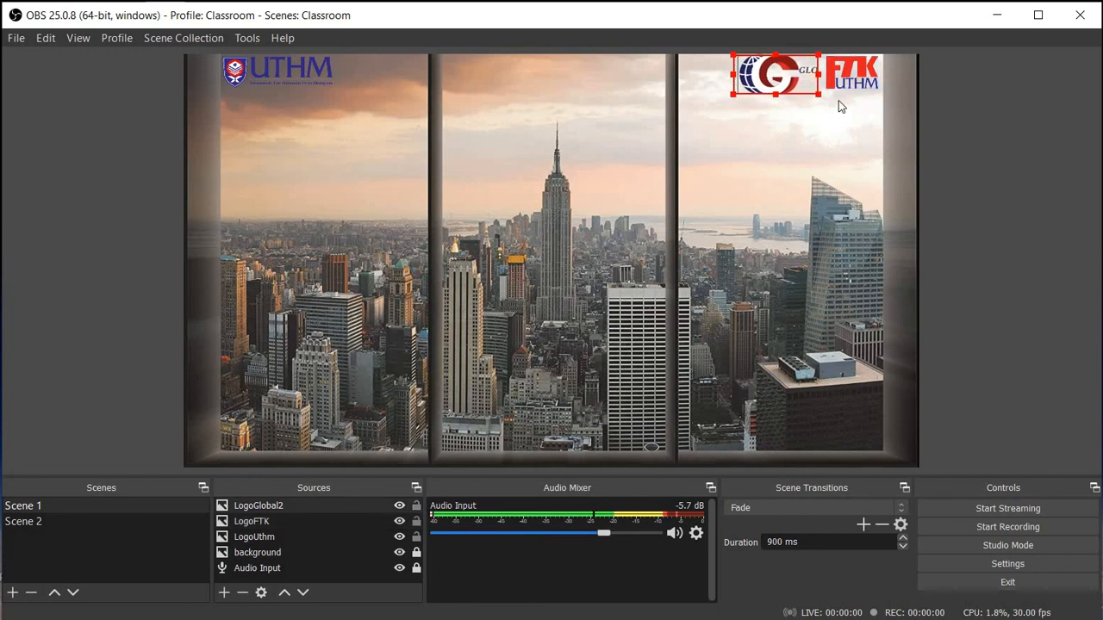
pyautogui.click(849, 84)
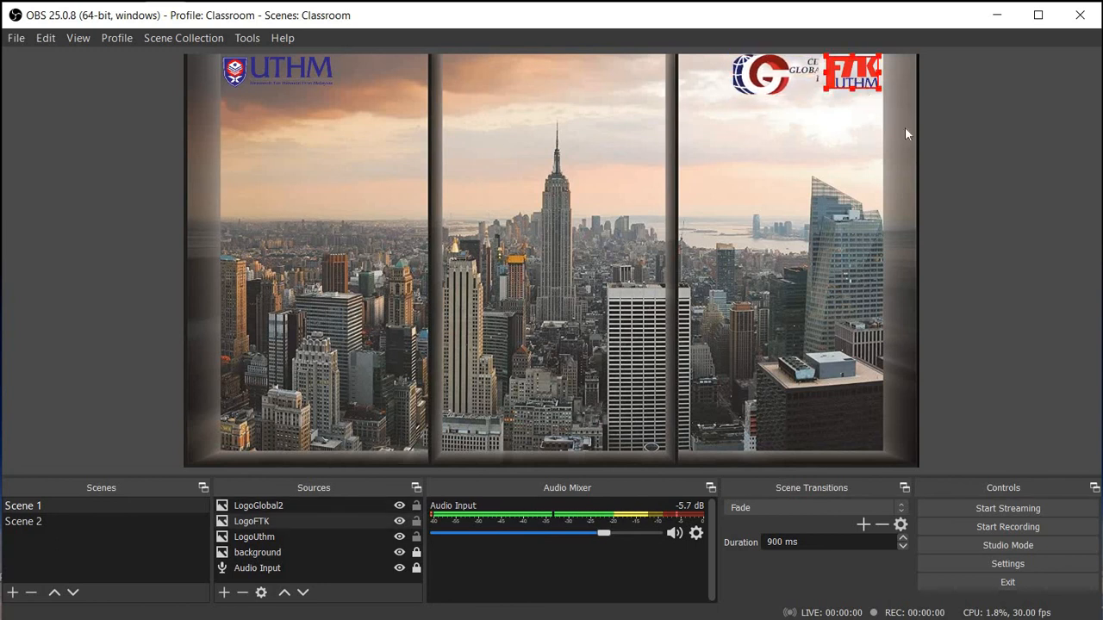
pyautogui.click(941, 158)
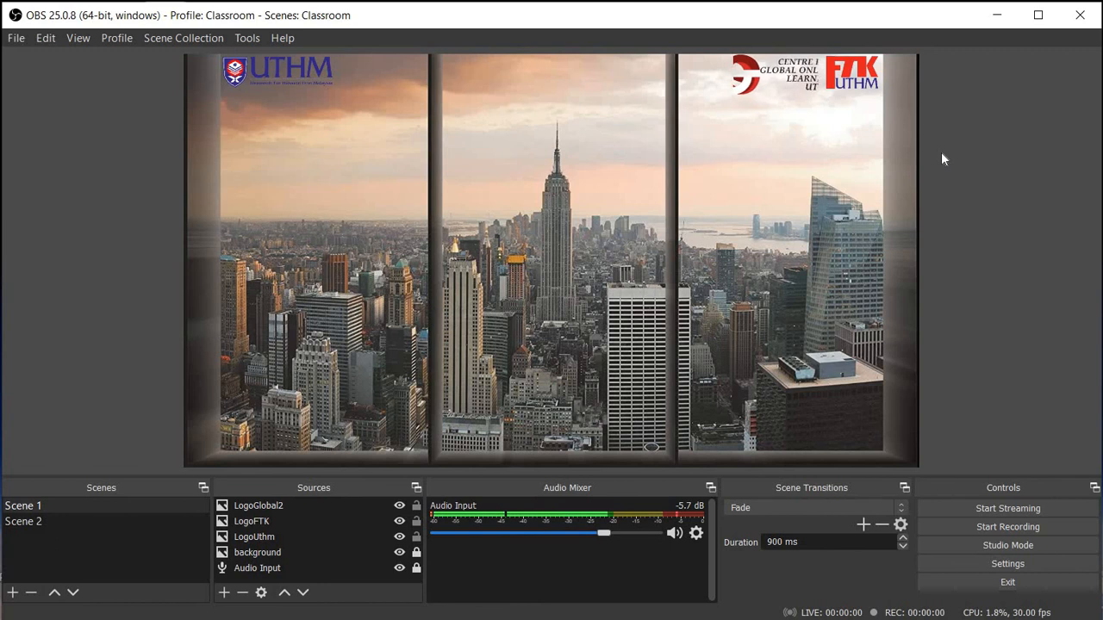